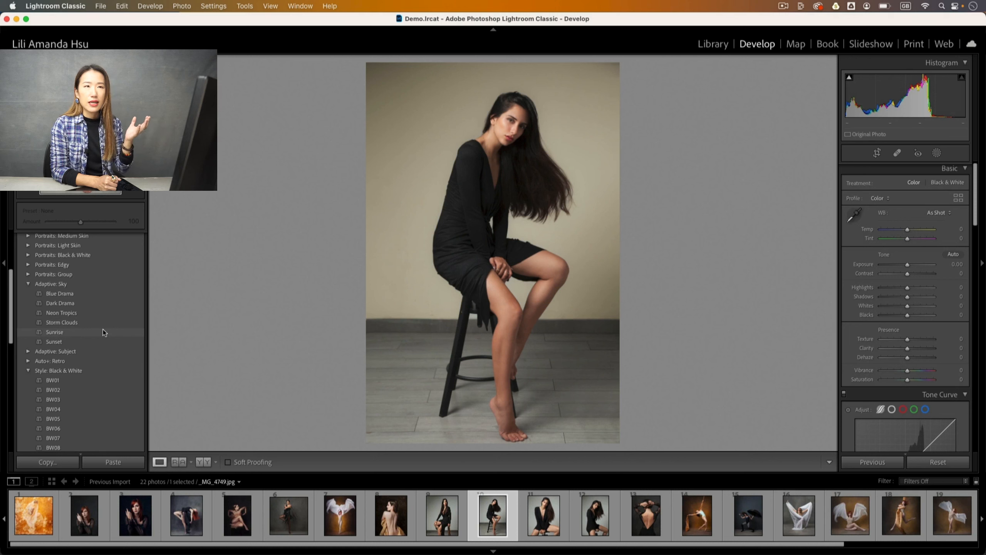
# Scroll the Presets panel back up and expand the Lili Amanda BW Vol2 preset folder.
pyautogui.scroll(-10, 102, 328)
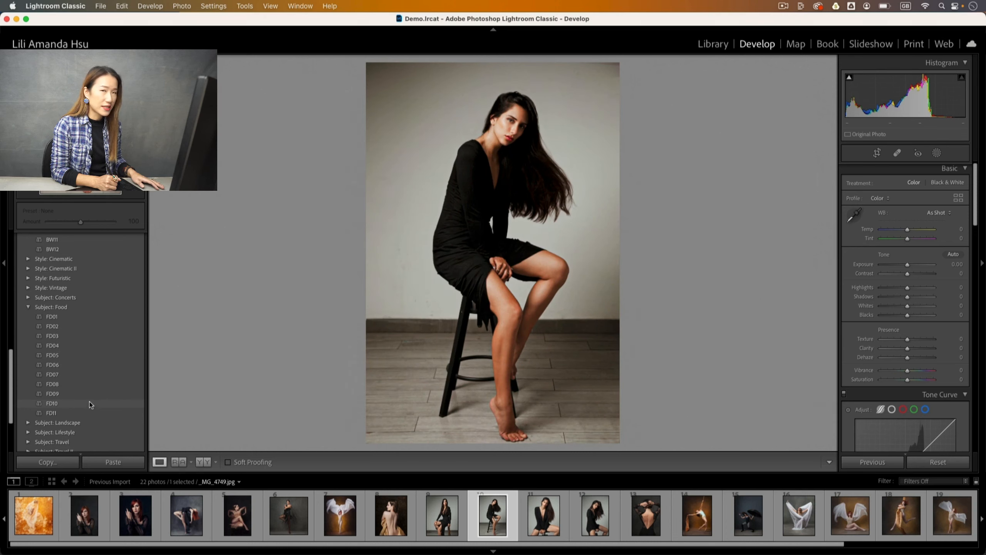
pyautogui.moveTo(10, 367); pyautogui.dragTo(11, 243)
pyautogui.click(28, 319)
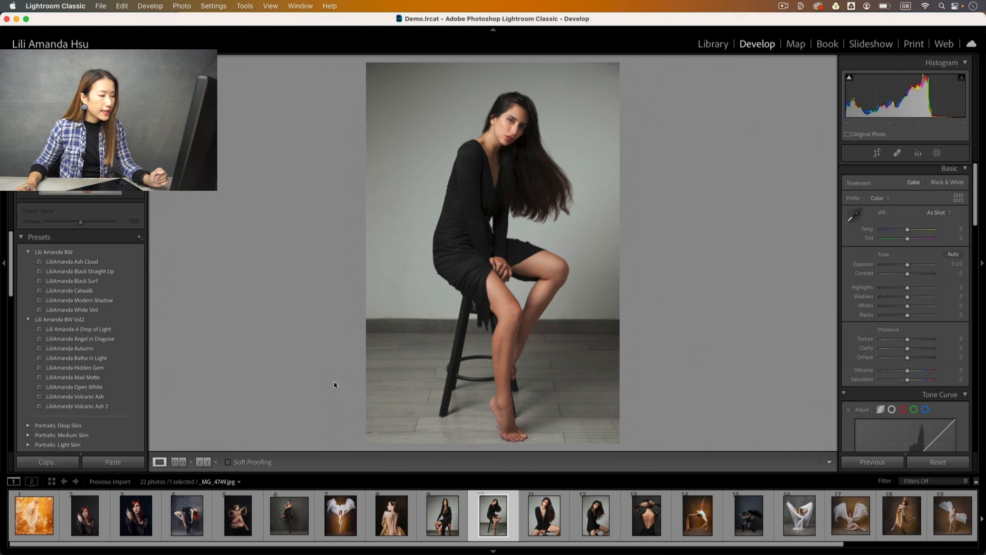
# Make two virtual copies of the portrait, styled with Black Straight Up and Catwalk presets.
pyautogui.rightClick(496, 518)
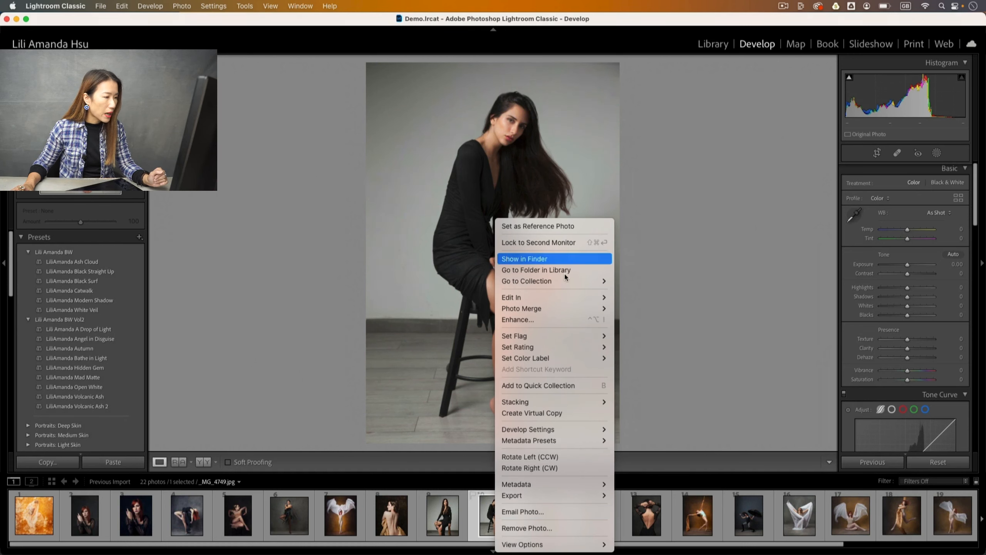
pyautogui.click(543, 413)
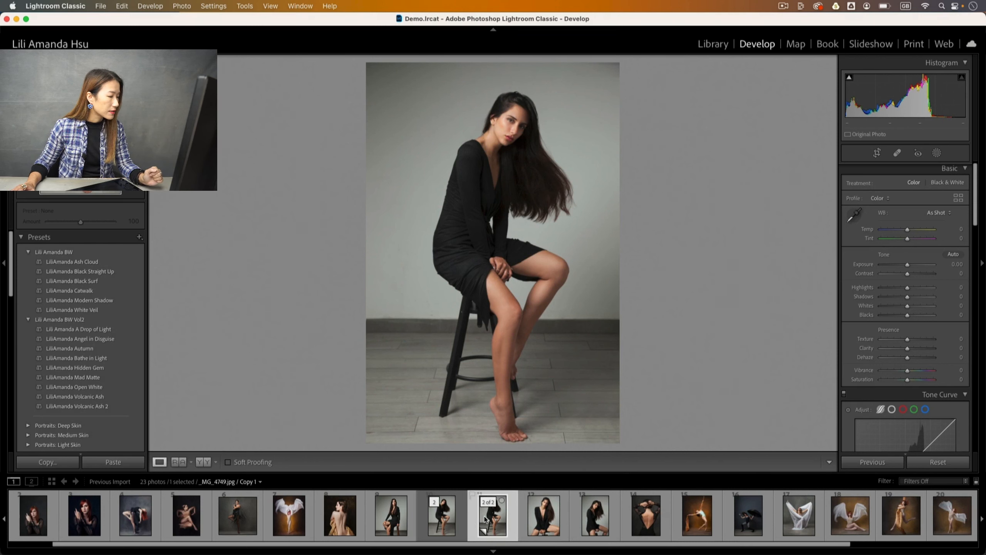
pyautogui.moveTo(68, 261)
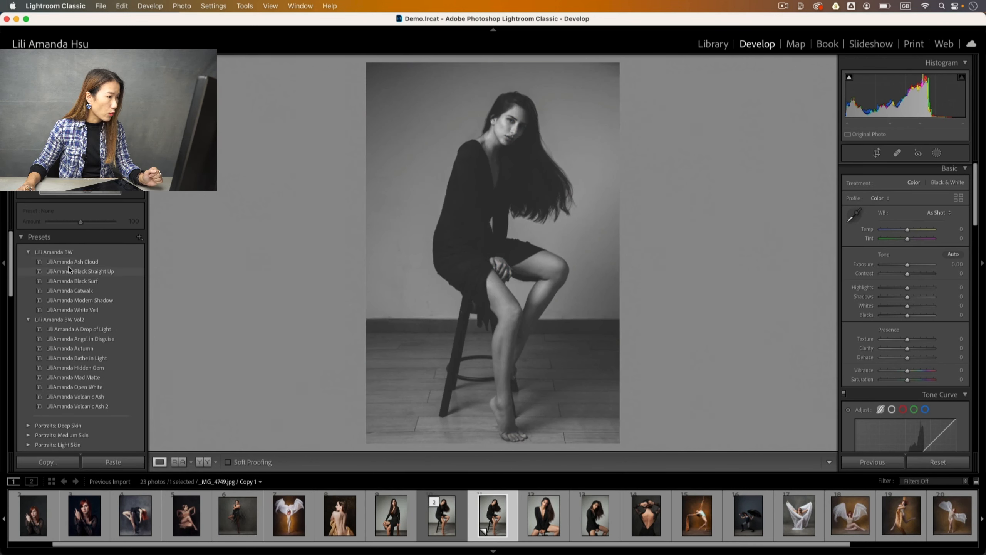
pyautogui.click(69, 271)
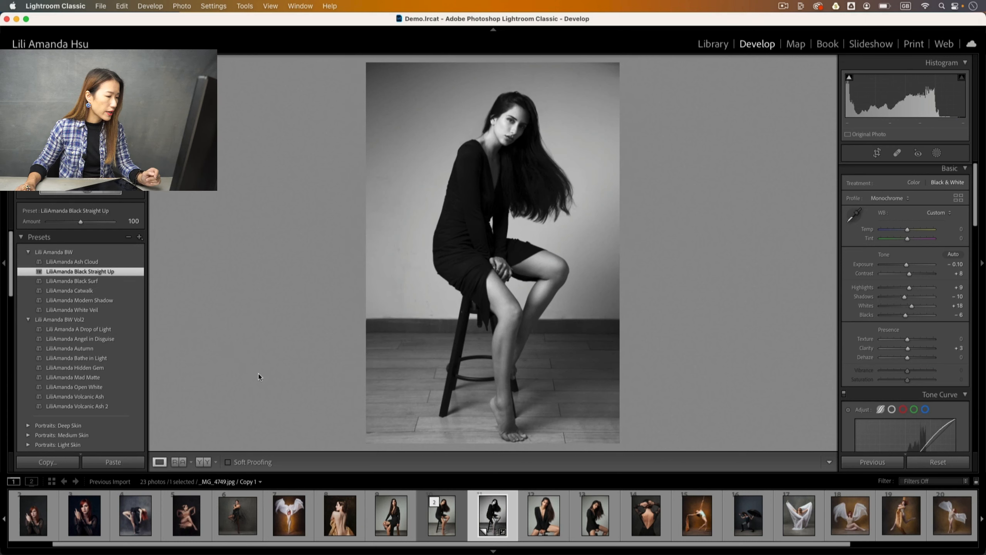
pyautogui.click(439, 520)
pyautogui.rightClick(439, 520)
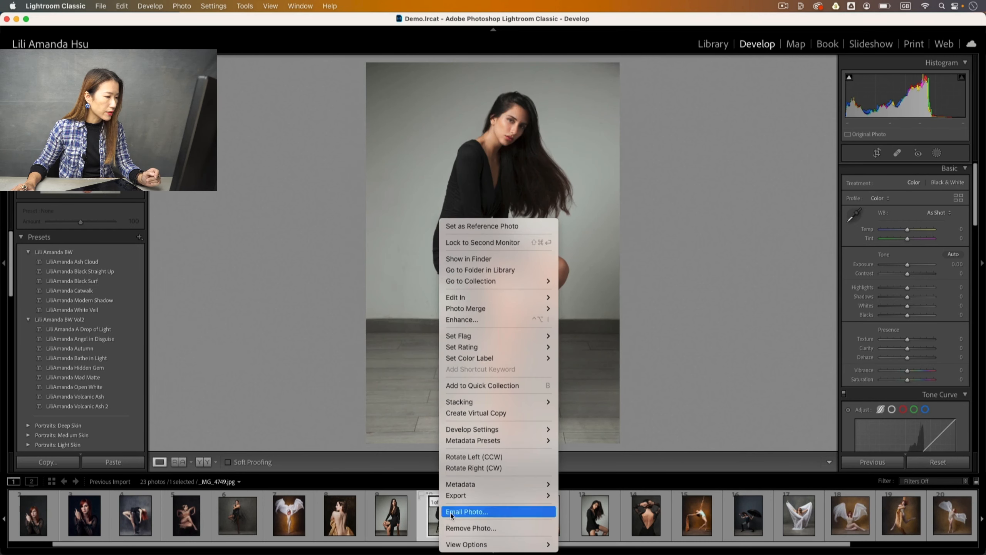
pyautogui.click(491, 416)
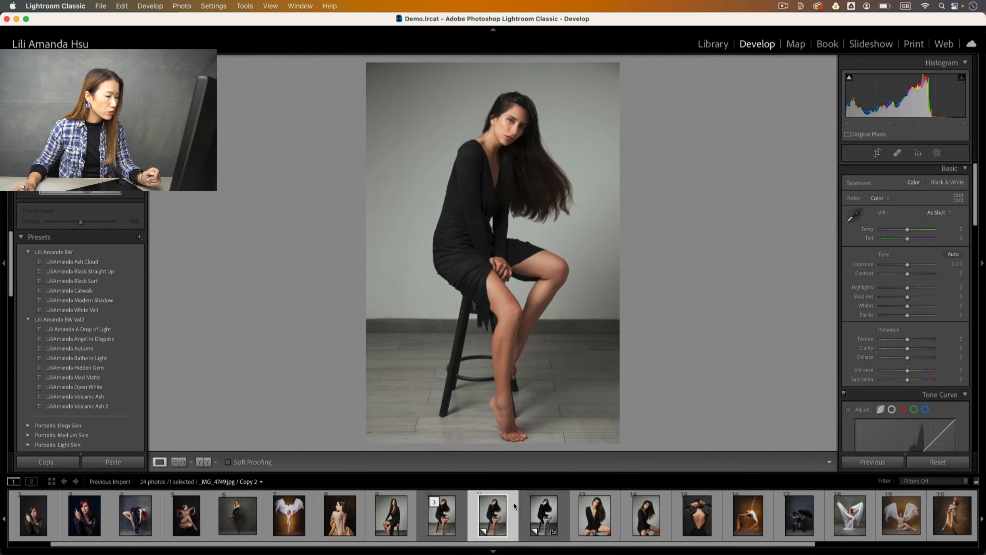
pyautogui.click(94, 291)
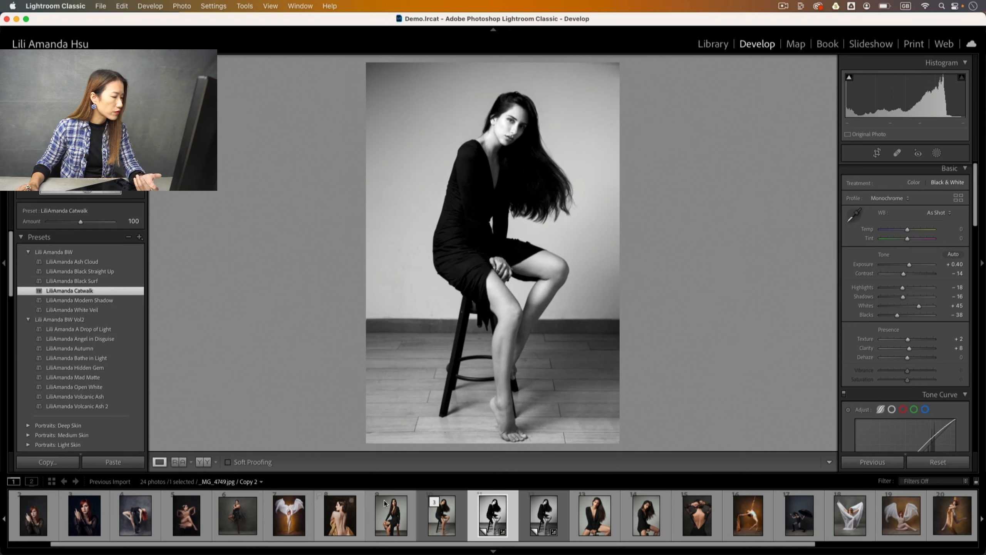
# Make third and fourth virtual copies with the A Drop of Light and Bathe in Light presets.
pyautogui.rightClick(439, 519)
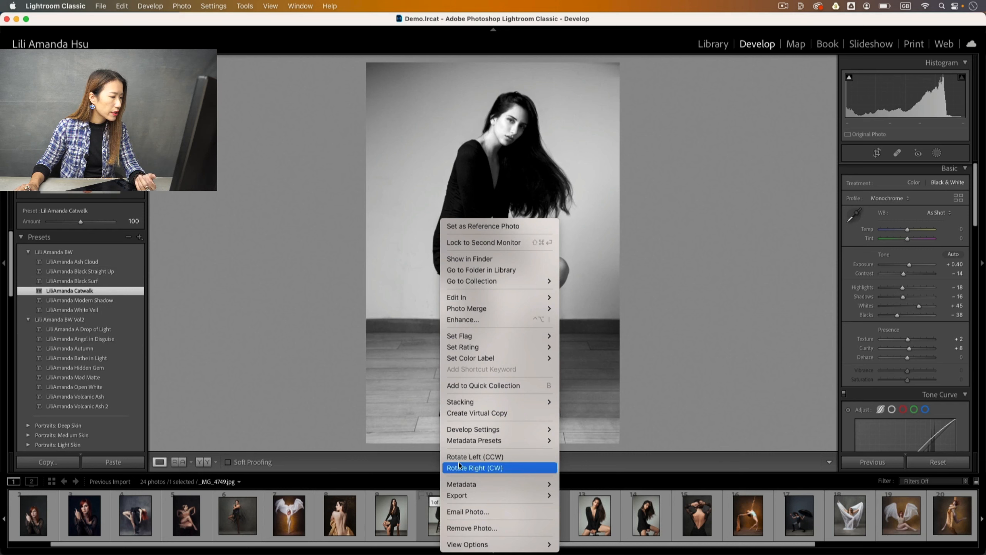
pyautogui.click(475, 414)
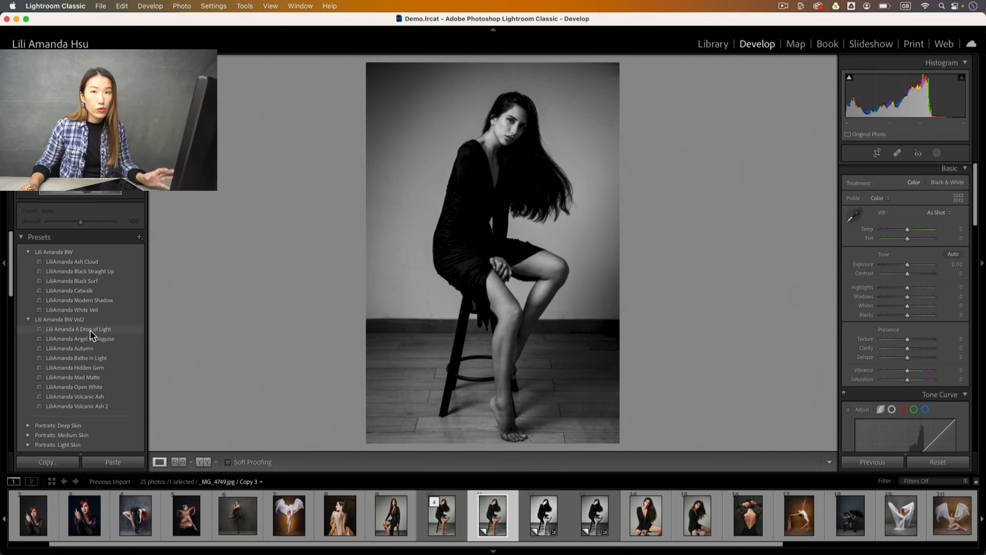
pyautogui.click(91, 332)
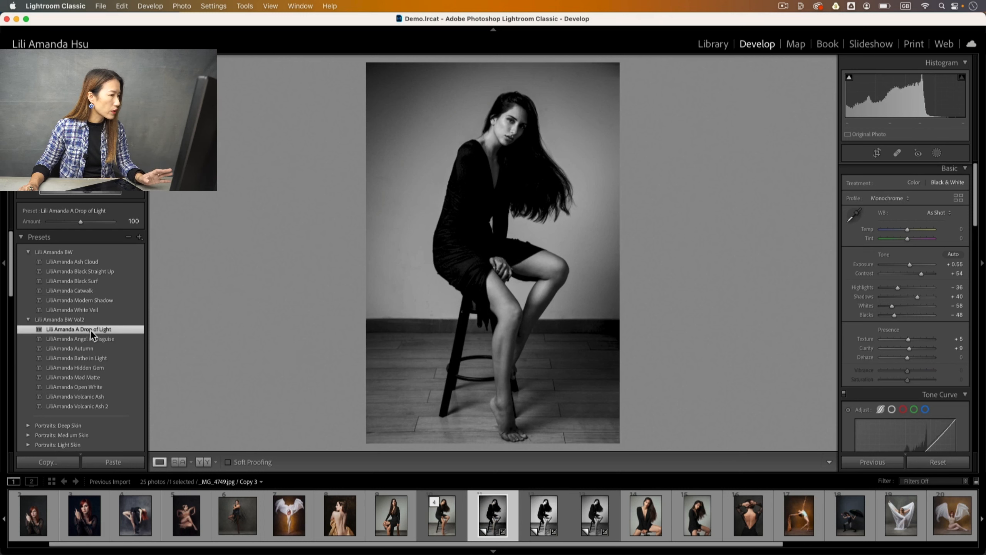
pyautogui.click(437, 519)
pyautogui.rightClick(439, 520)
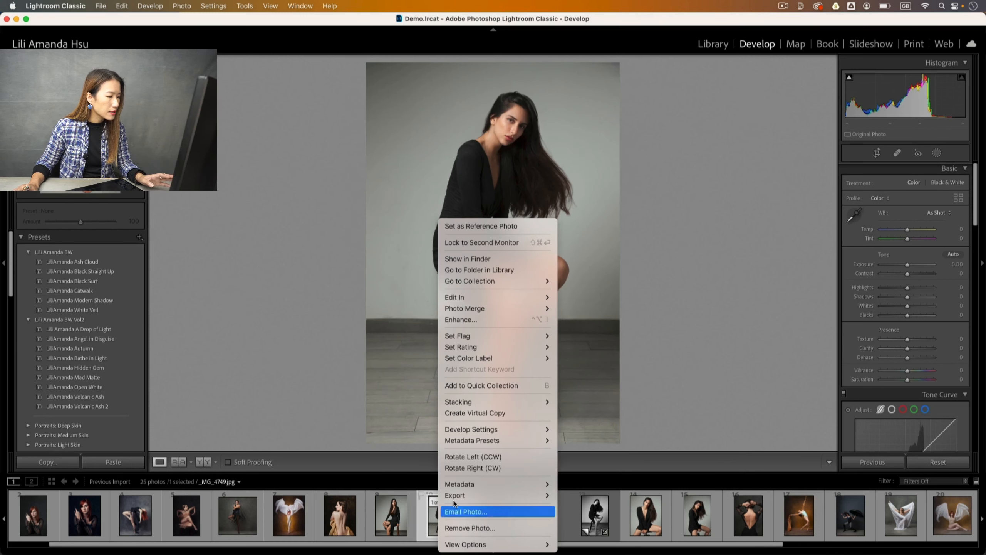
pyautogui.click(511, 414)
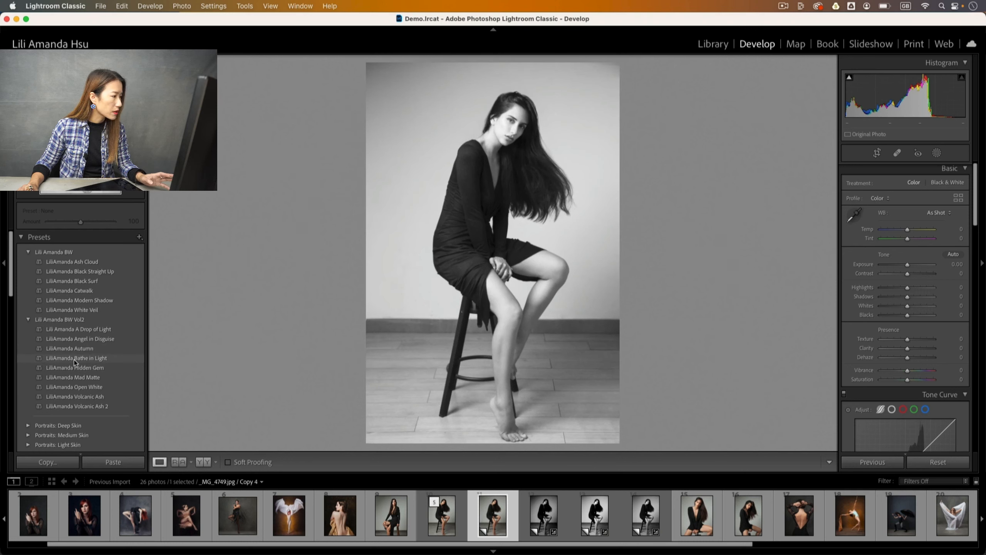
pyautogui.click(69, 359)
# Make a fifth virtual copy with the Open White preset, then review each black-and-white copy.
pyautogui.click(443, 525)
pyautogui.rightClick(440, 526)
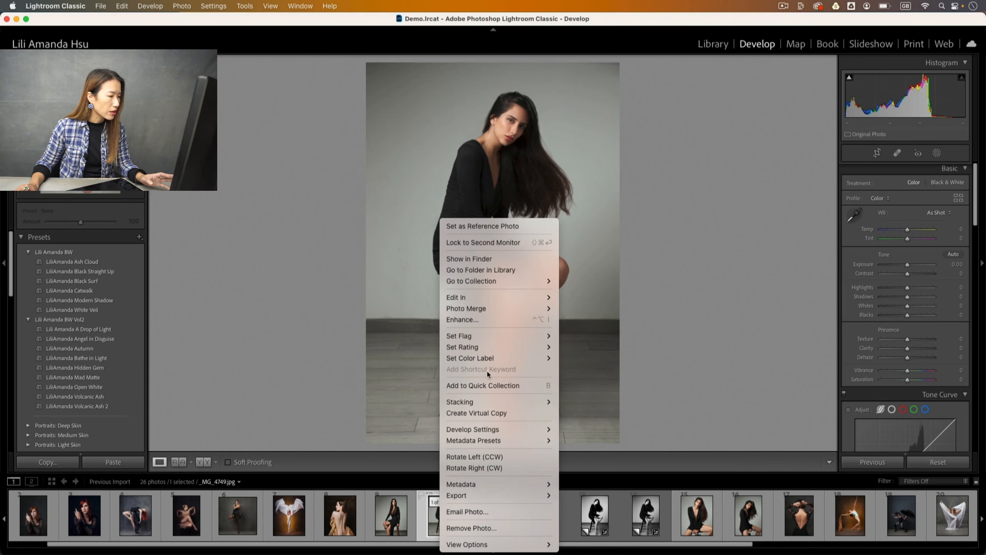
pyautogui.click(501, 415)
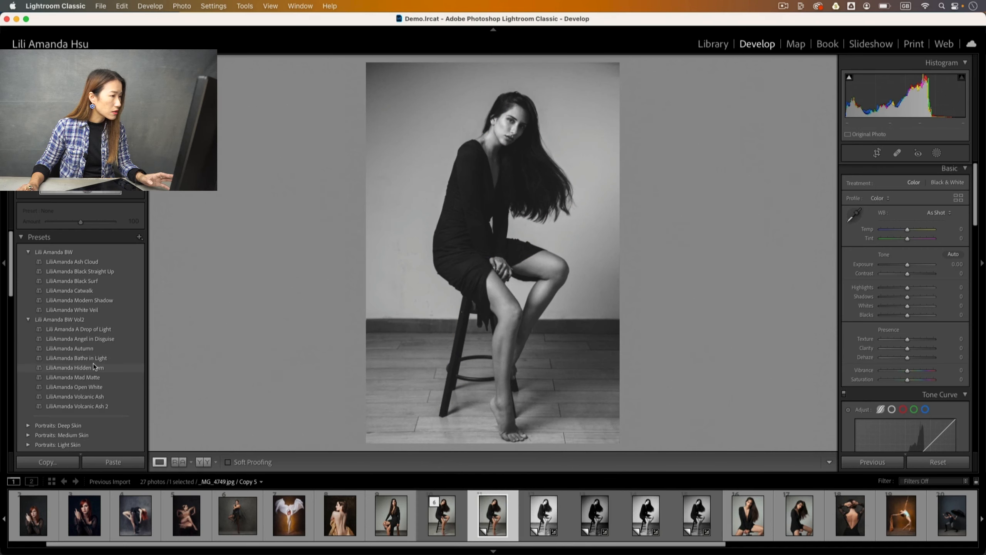
pyautogui.click(91, 387)
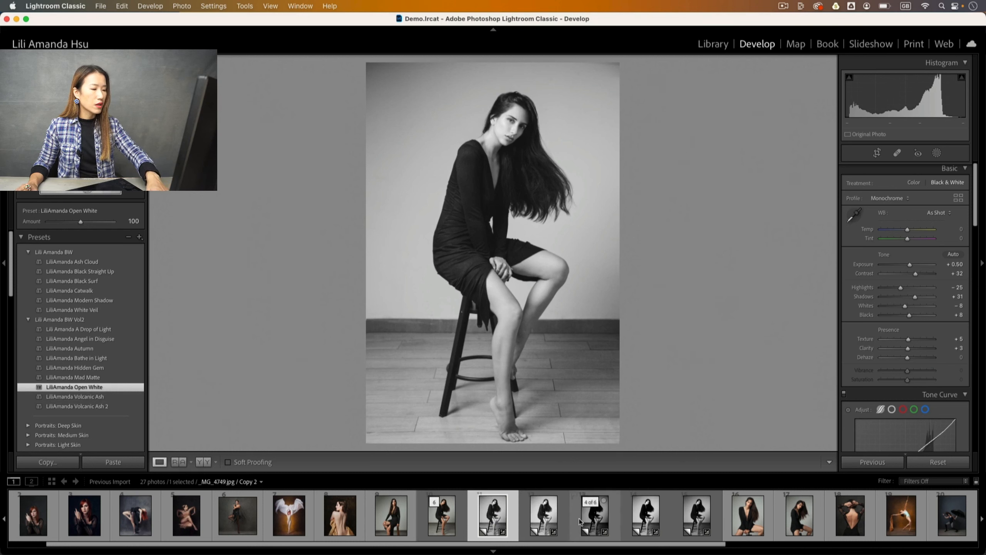
pyautogui.click(533, 524)
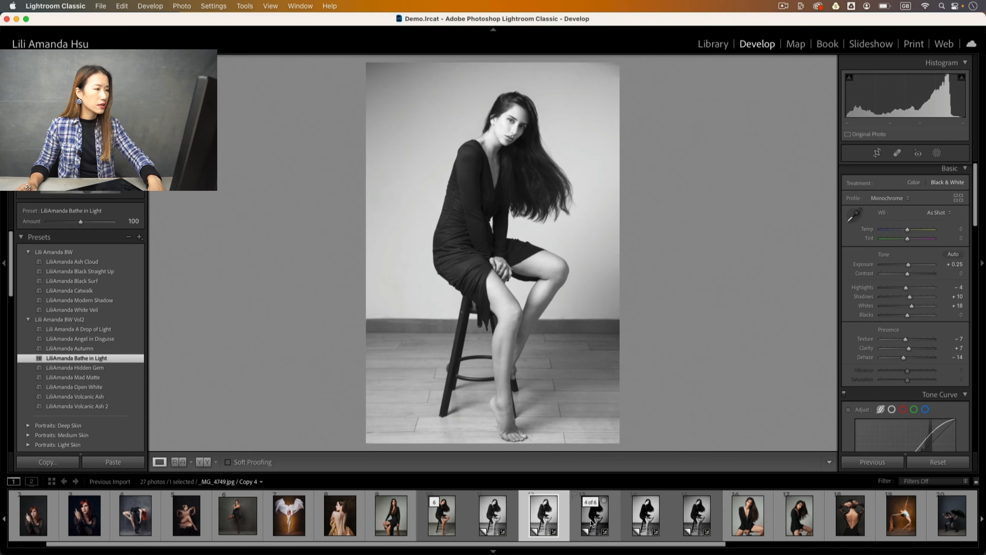
pyautogui.click(591, 524)
pyautogui.click(666, 522)
pyautogui.click(707, 525)
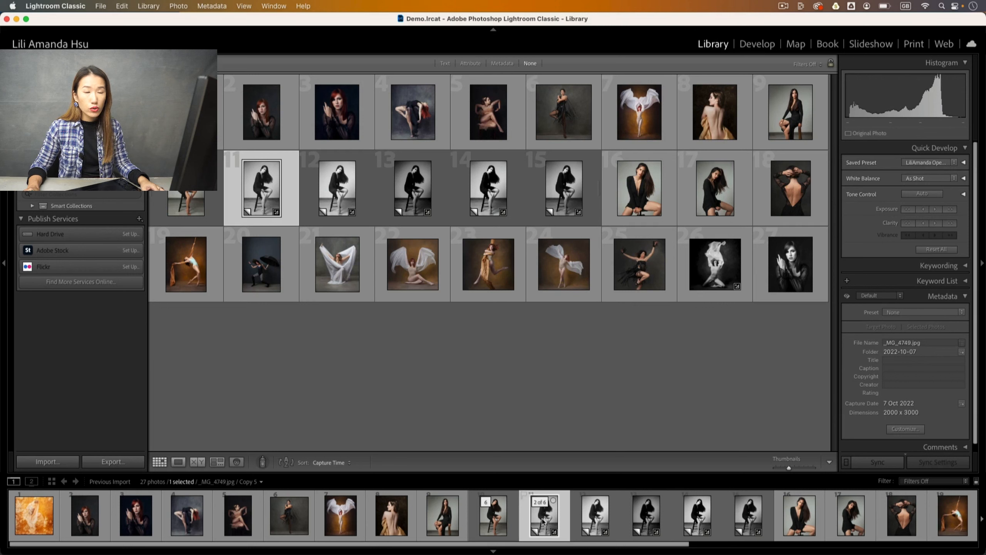
# Compare copy 12 with the other selected copy side by side, then give them one star.
pyautogui.keyDown('super'); pyautogui.click(577, 524); pyautogui.keyUp('super')
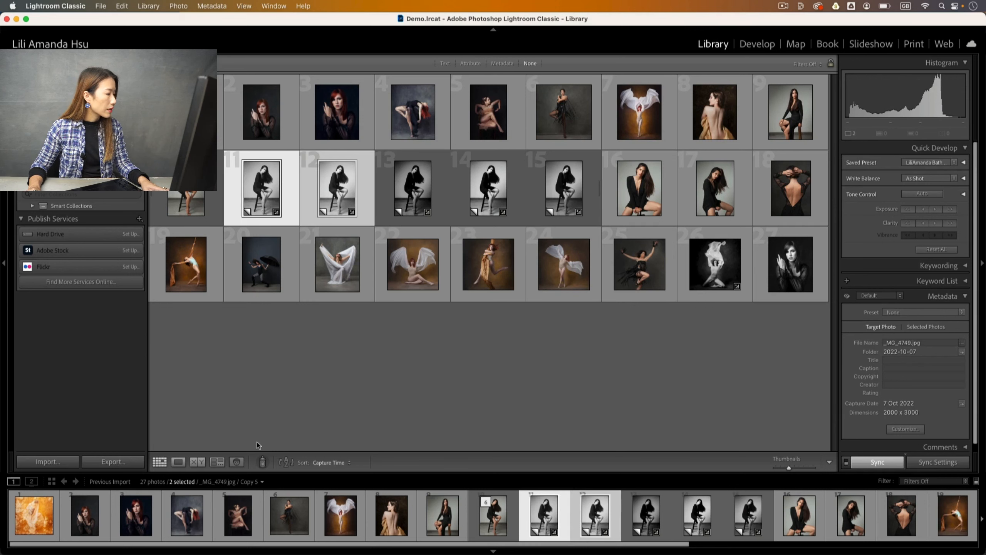
pyautogui.click(198, 462)
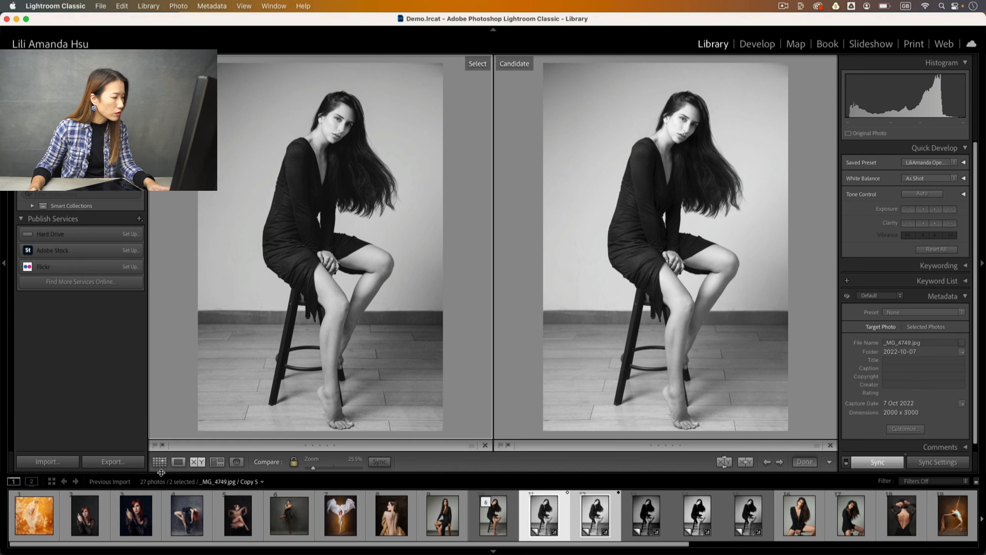
pyautogui.click(159, 462)
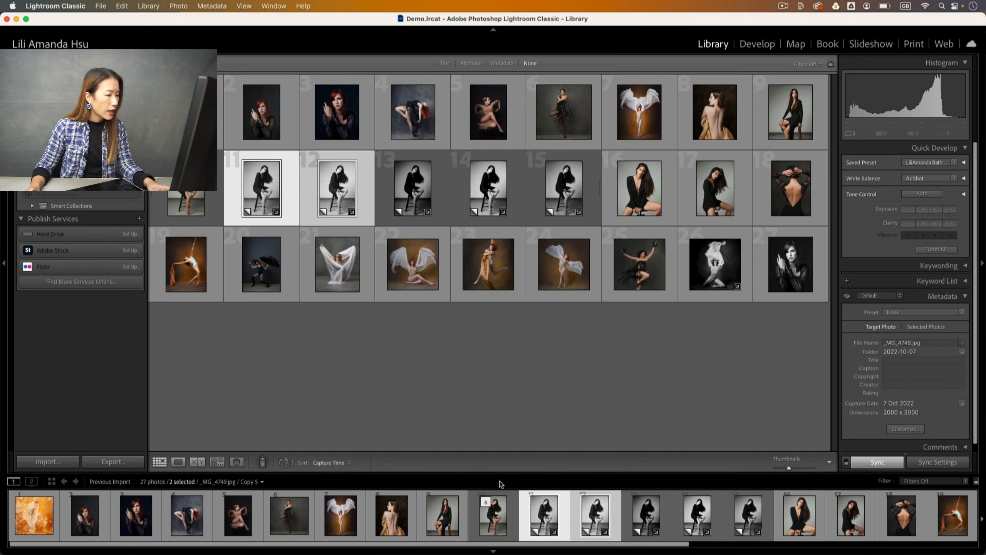
pyautogui.click(600, 518)
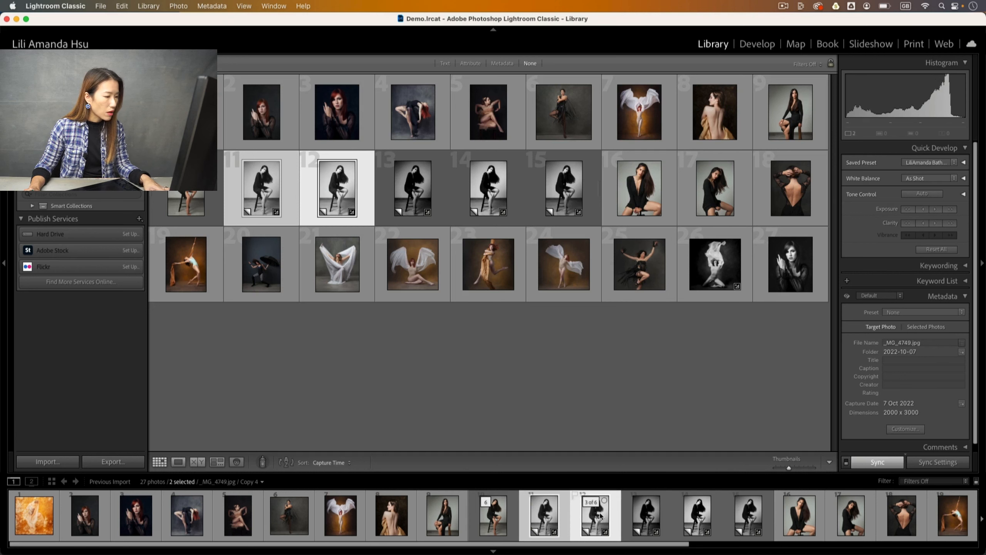
pyautogui.press('super+1')
pyautogui.press('1')
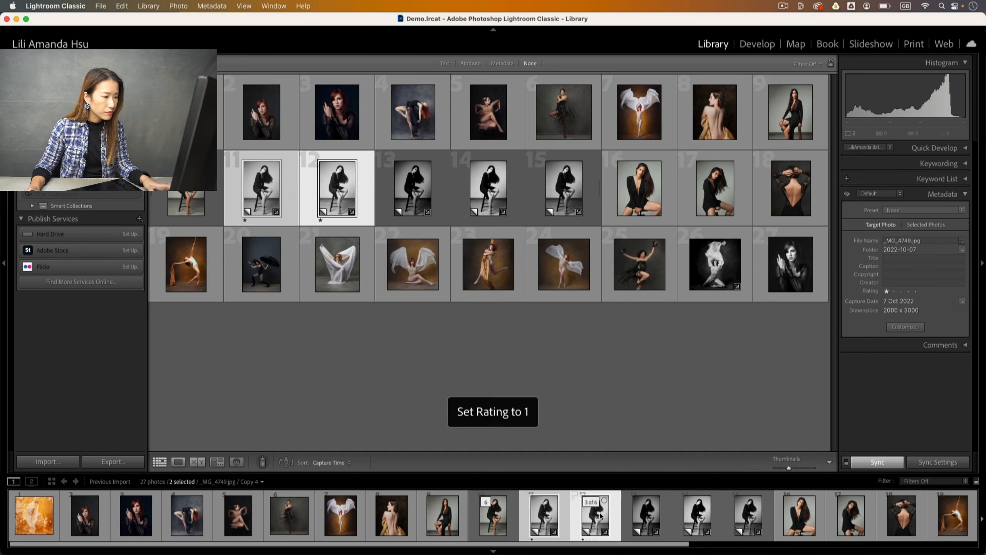
# Compare copies 12 and 13, then copies 14 and 15, side by side.
pyautogui.click(644, 517)
pyautogui.click(596, 518)
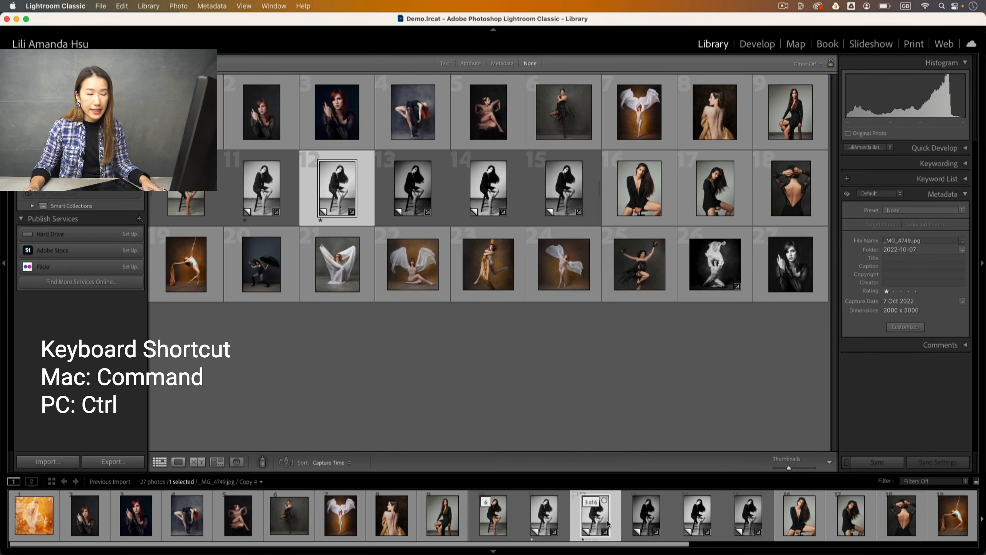
pyautogui.keyDown('super'); pyautogui.click(644, 519); pyautogui.keyUp('super')
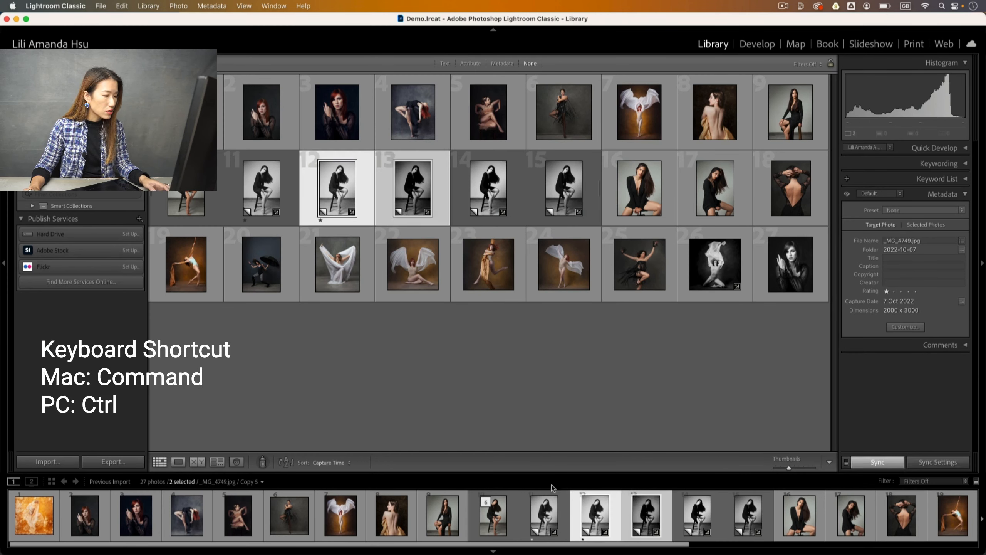
pyautogui.click(197, 462)
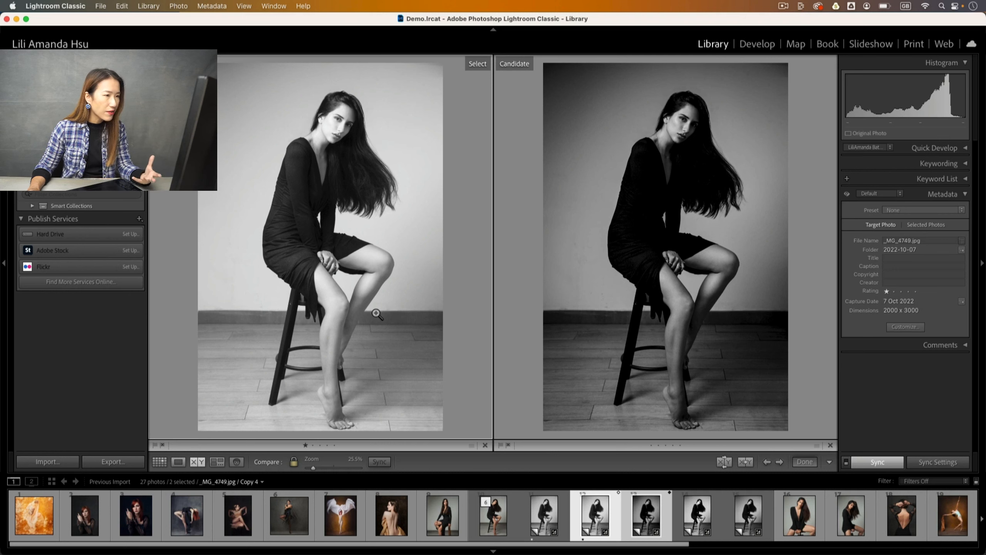
pyautogui.click(164, 464)
pyautogui.click(694, 522)
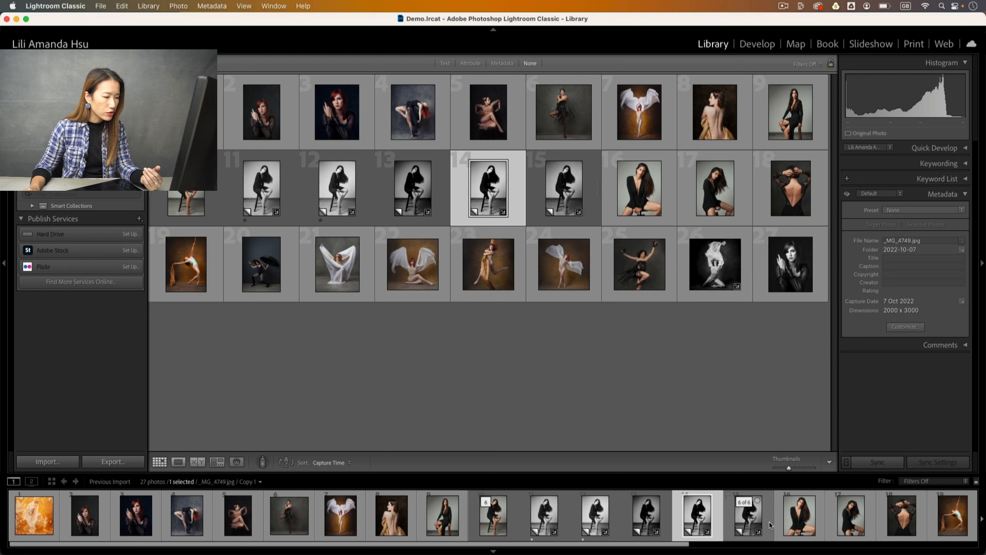
pyautogui.keyDown('super'); pyautogui.click(748, 520); pyautogui.keyUp('super')
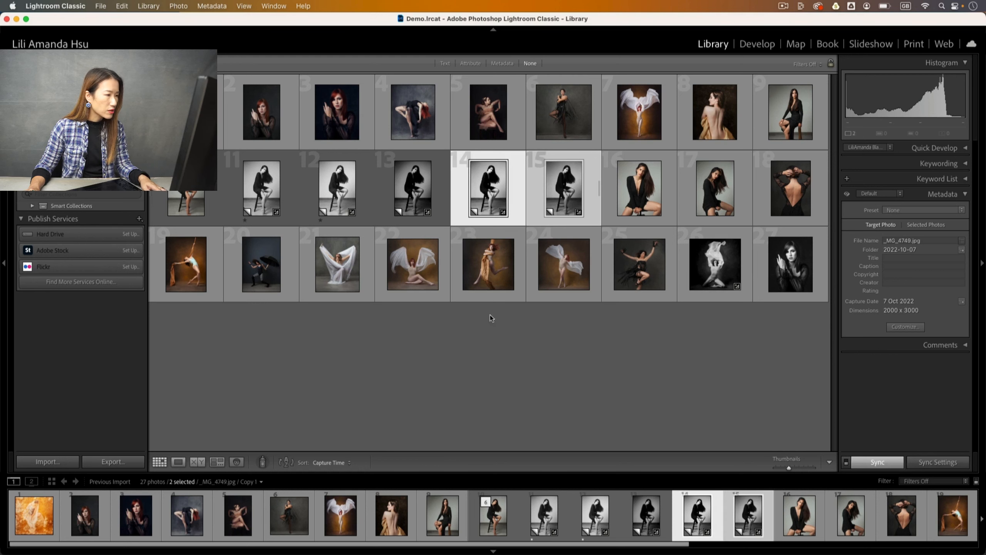
pyautogui.click(196, 462)
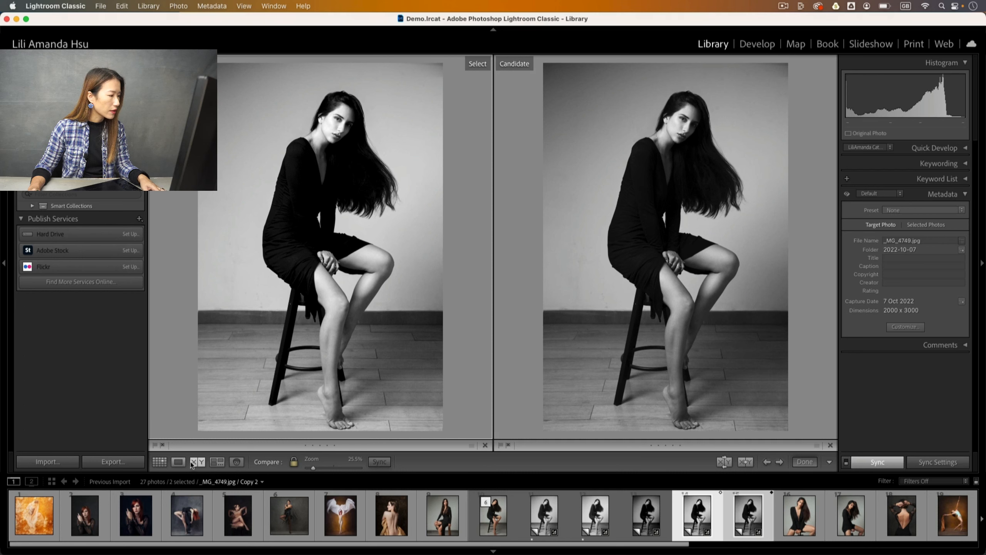
pyautogui.click(159, 461)
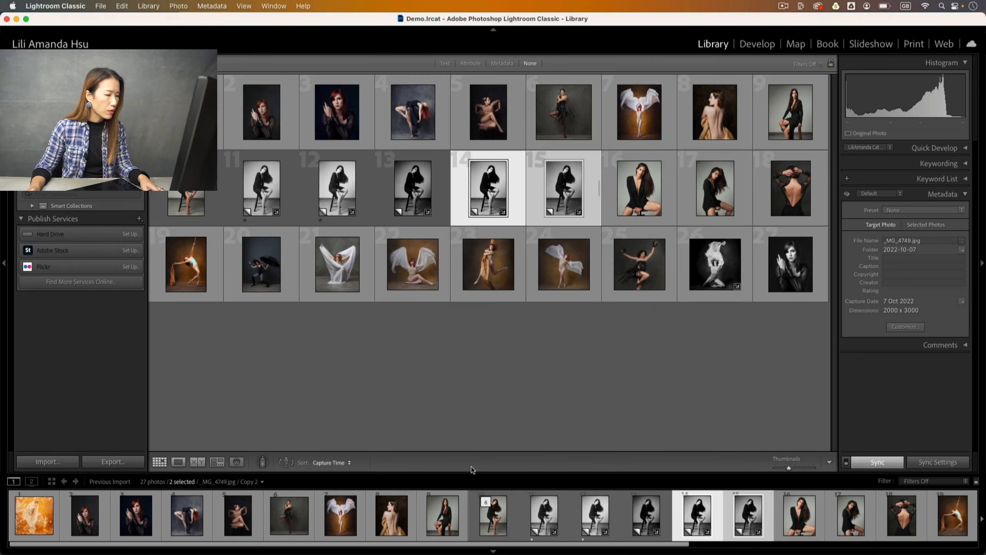
# Compare copies 13 and 14 side by side and go back to the grid.
pyautogui.click(661, 522)
pyautogui.keyDown('super'); pyautogui.click(694, 518); pyautogui.keyUp('super')
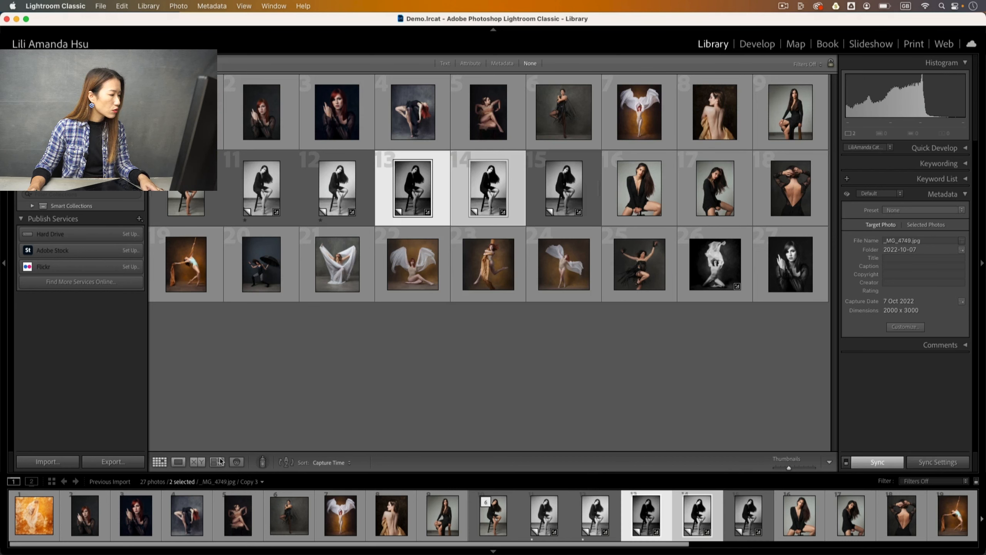
pyautogui.click(197, 463)
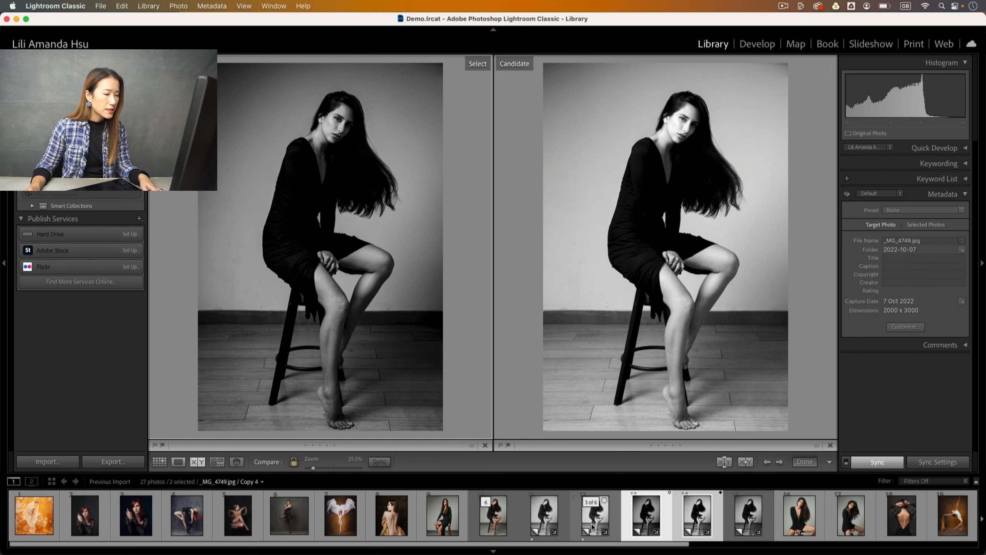
pyautogui.click(164, 465)
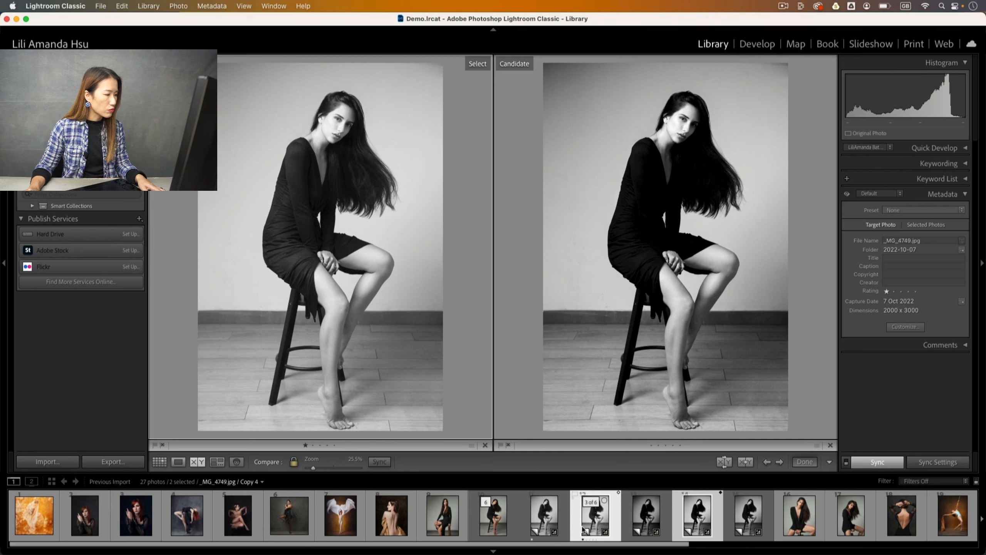
pyautogui.click(159, 461)
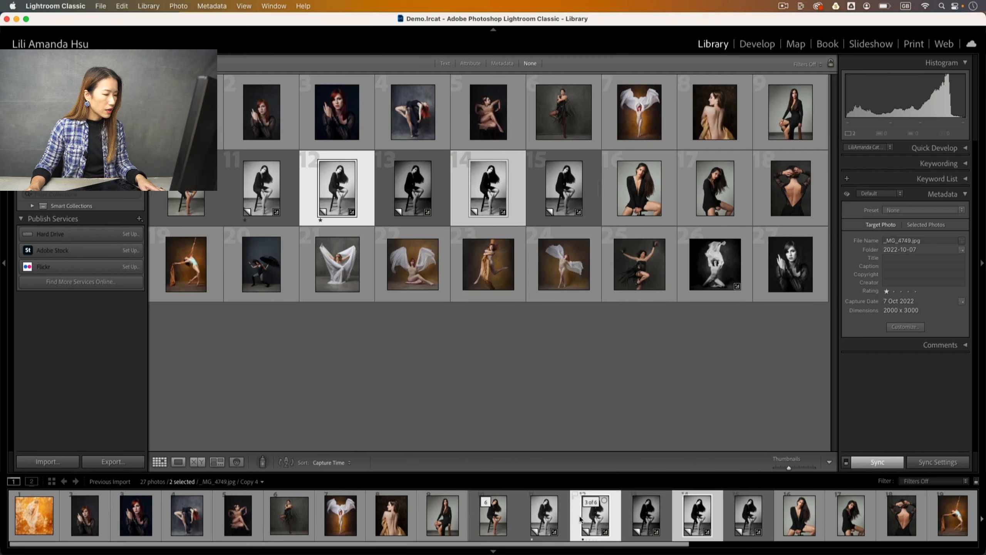
# Set copy 12's rating to None, then compare copies 13 and 14 again.
pyautogui.rightClick(594, 520)
pyautogui.moveTo(684, 347)
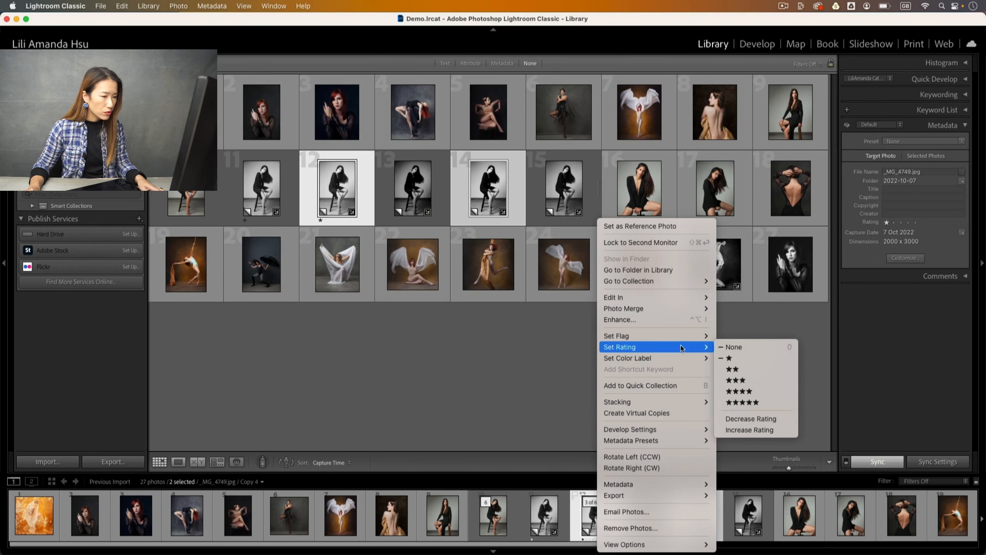
pyautogui.click(737, 347)
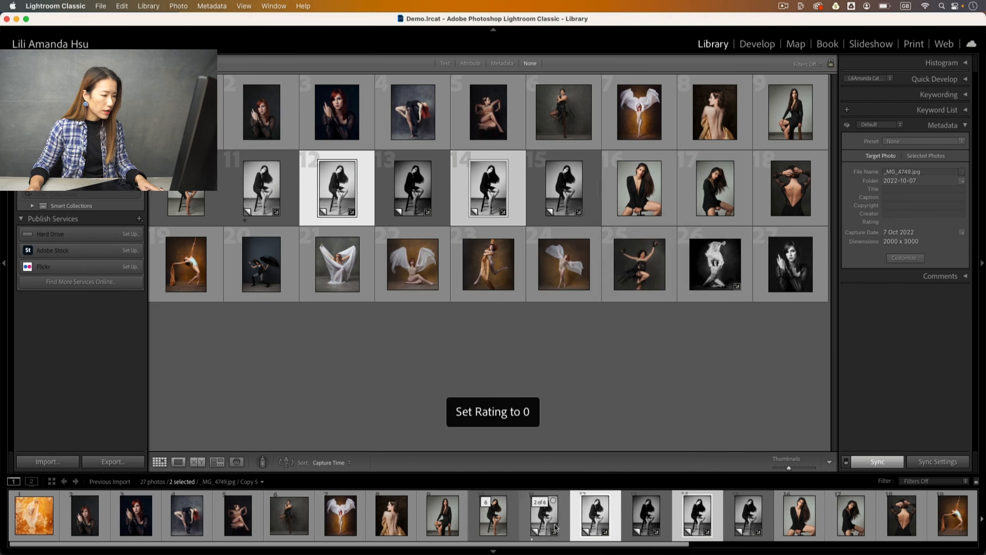
pyautogui.click(645, 519)
pyautogui.click(697, 517)
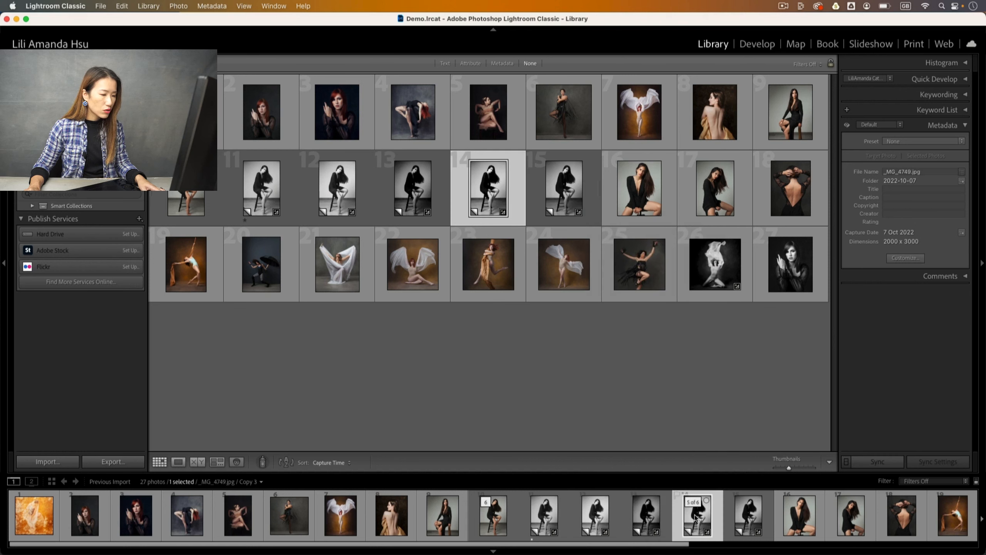
pyautogui.keyDown('super'); pyautogui.click(662, 522); pyautogui.keyUp('super')
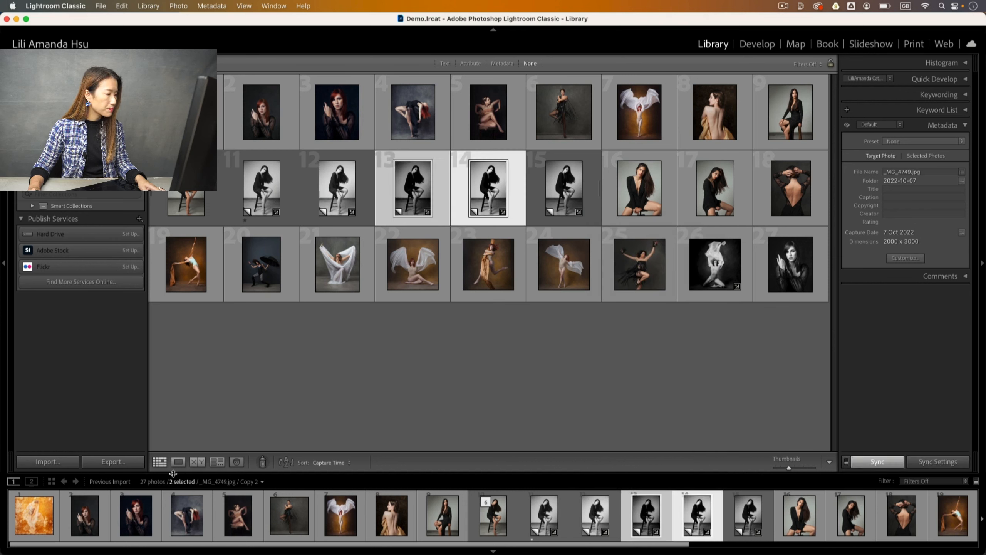
pyautogui.click(197, 462)
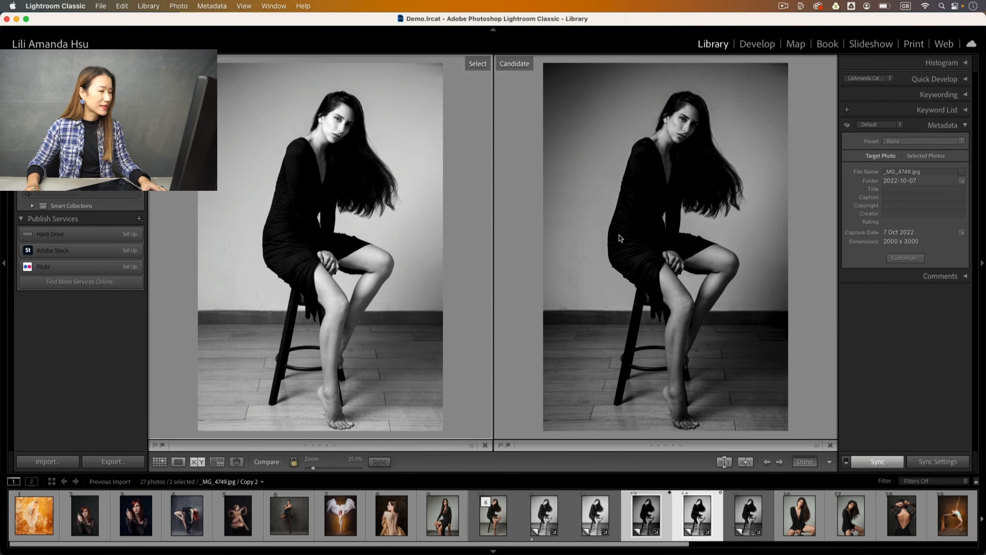
pyautogui.click(159, 461)
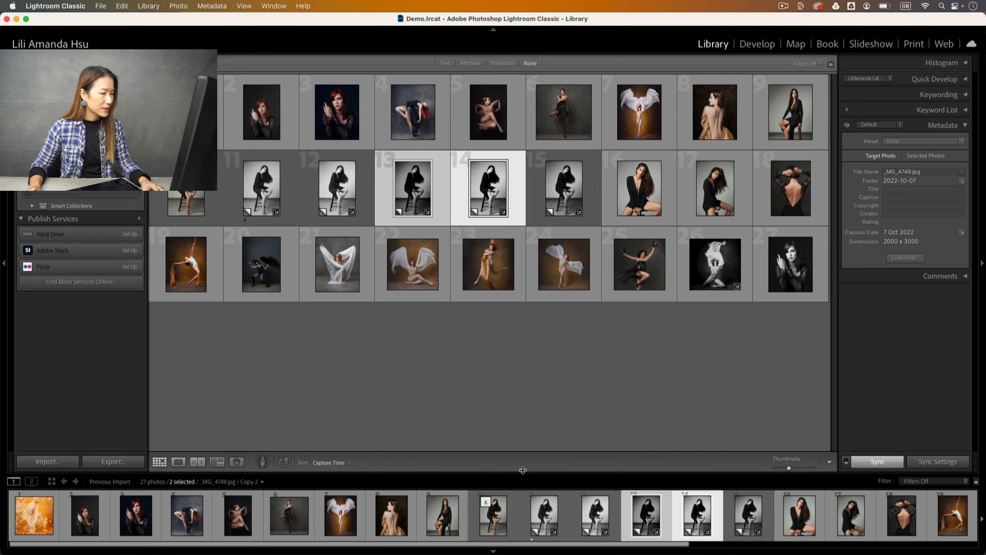
# Select only the thumbnail 14 copy and open it full size in Loupe view.
pyautogui.click(646, 516)
pyautogui.click(691, 520)
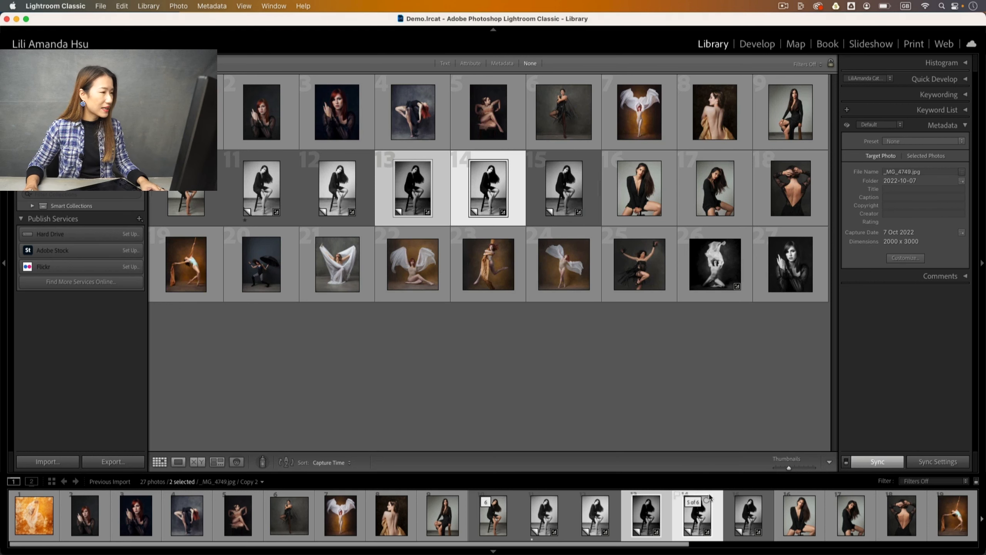
pyautogui.click(743, 518)
pyautogui.click(703, 517)
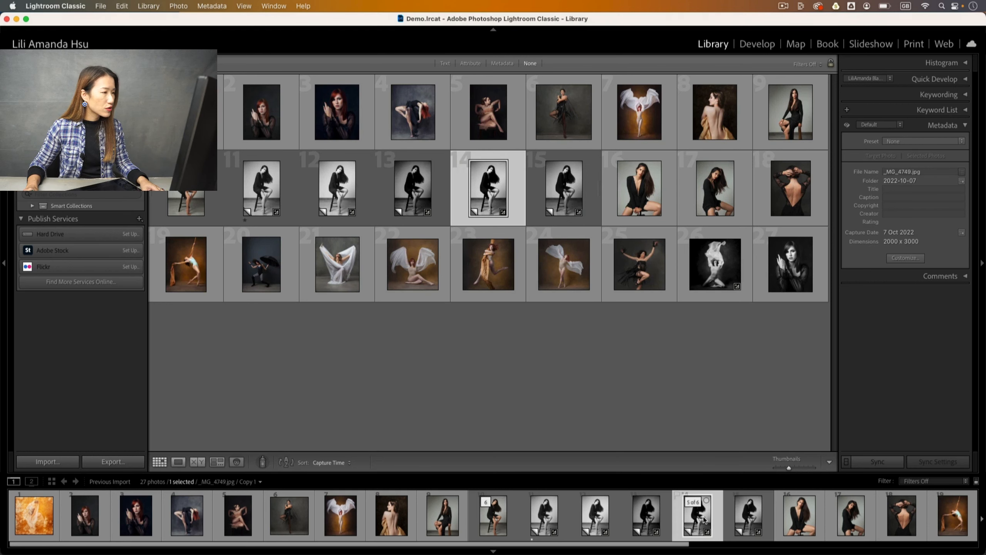
pyautogui.doubleClick(698, 520)
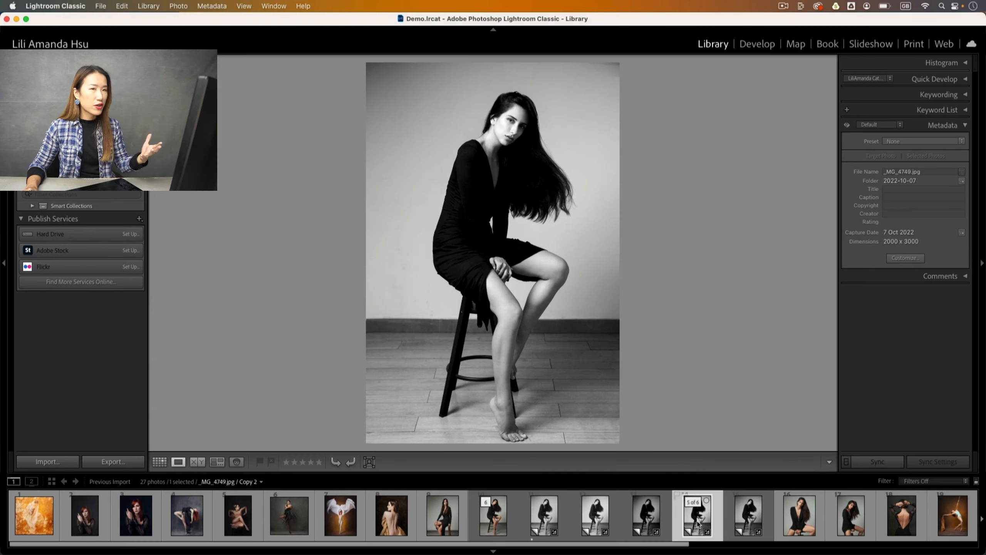
# In the Develop module, set Highlights to -16 and give the photo a yellow label.
pyautogui.click(758, 43)
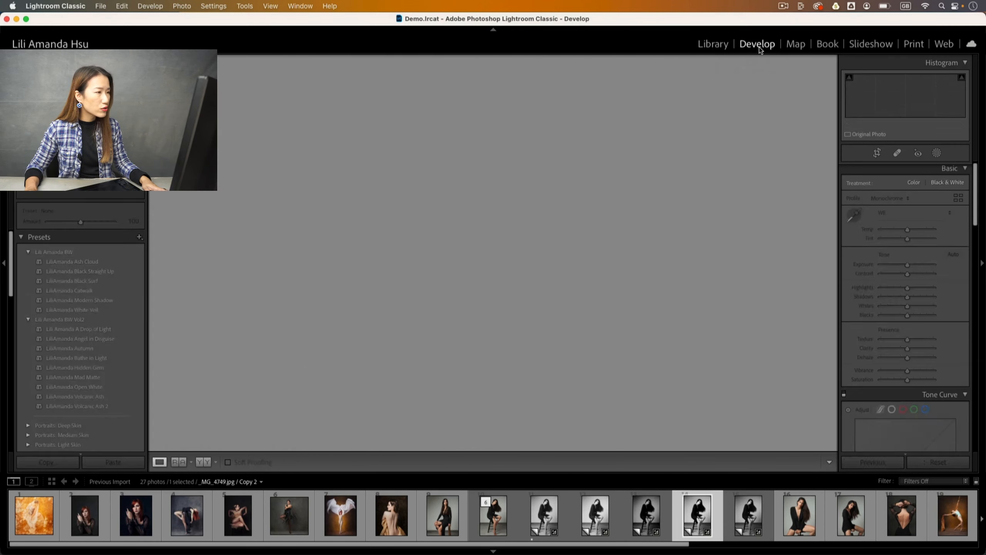
pyautogui.moveTo(901, 288); pyautogui.dragTo(910, 266)
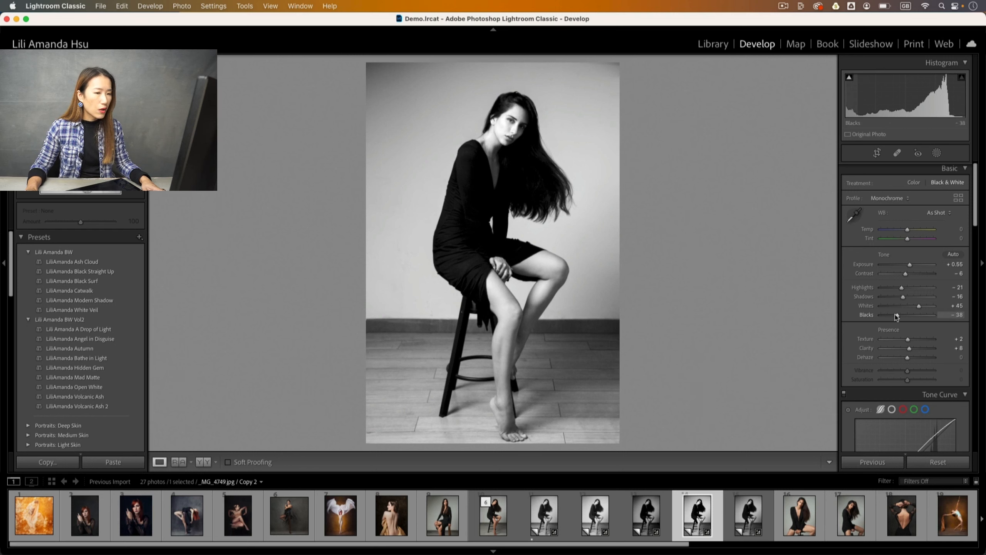
pyautogui.scroll(-5, 904, 330)
pyautogui.scroll(-2, 899, 320)
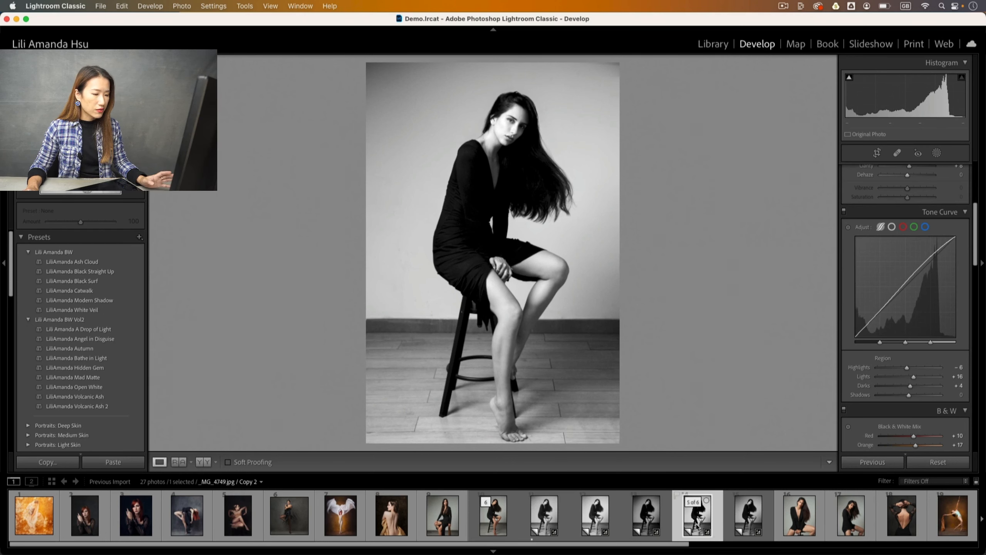
pyautogui.press('8')
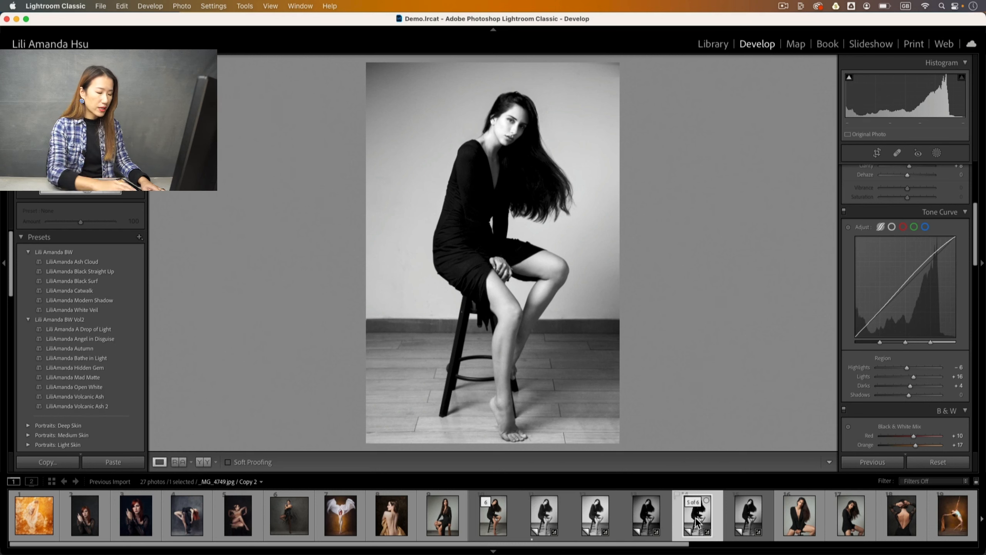
pyautogui.press('7')
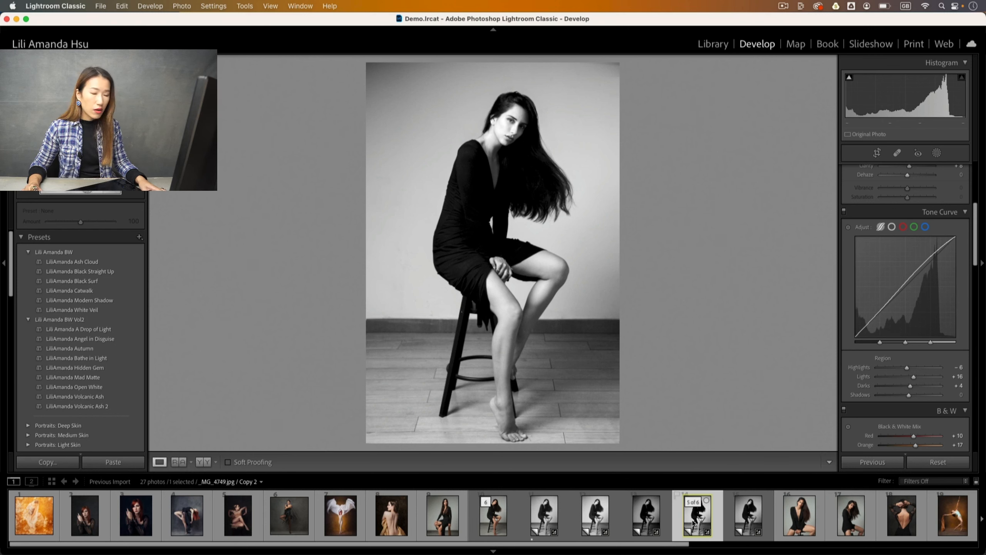
# Sync settings to thumbnails 9, 16 and 17, including Detail but excluding Crop and Spot Removal.
pyautogui.keyDown('super'); pyautogui.click(450, 527); pyautogui.keyUp('super')
pyautogui.keyDown('super'); pyautogui.click(793, 515); pyautogui.keyUp('super')
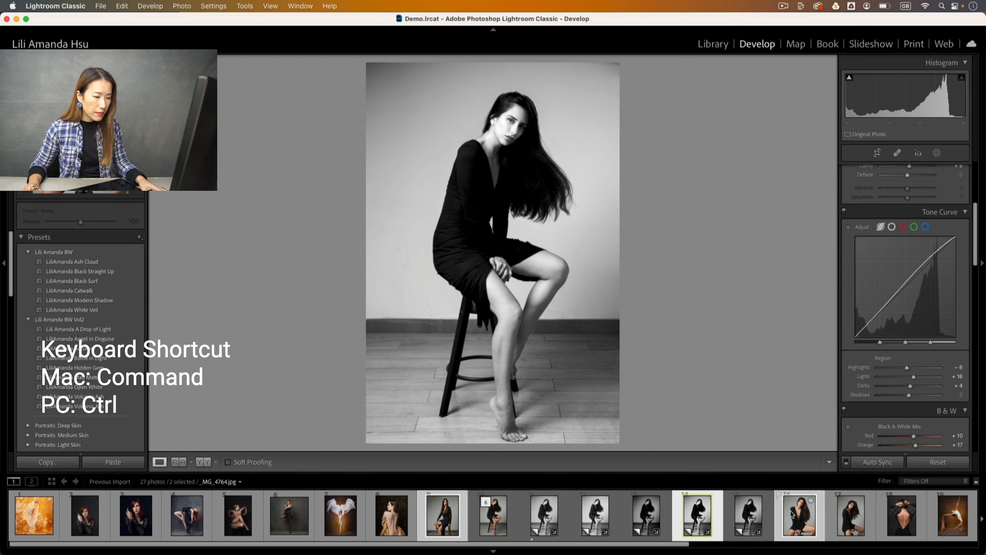
pyautogui.keyDown('super'); pyautogui.click(838, 515); pyautogui.keyUp('super')
pyautogui.rightClick(701, 517)
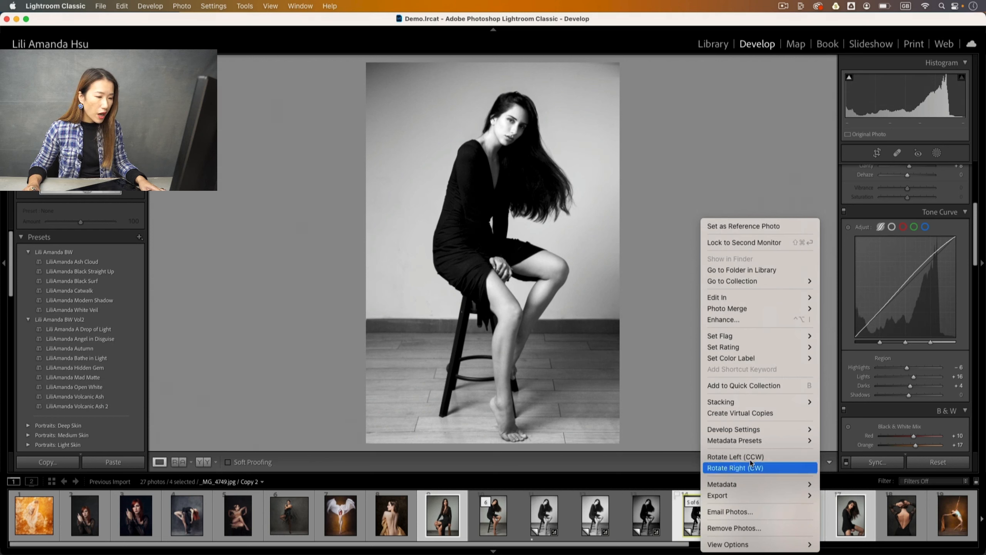
pyautogui.moveTo(763, 444)
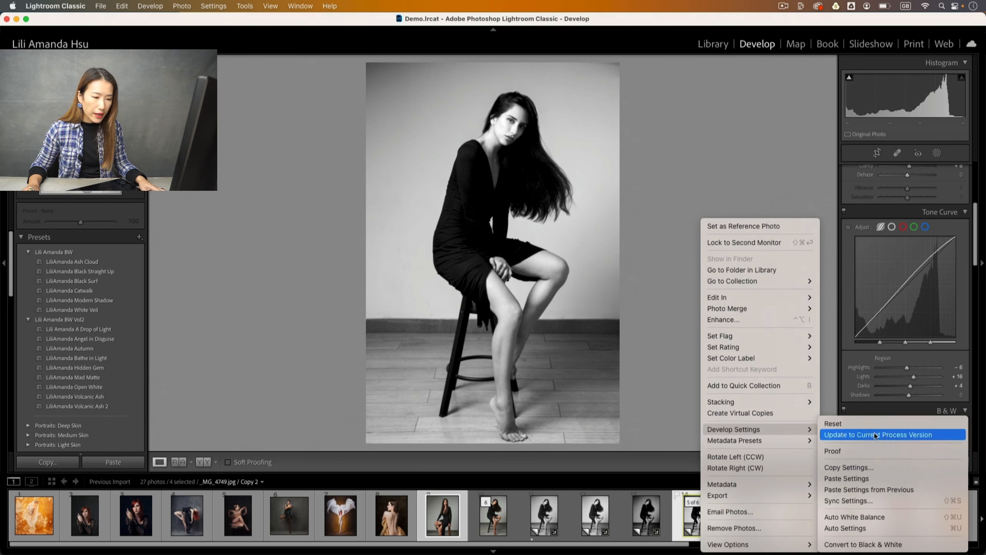
pyautogui.click(889, 504)
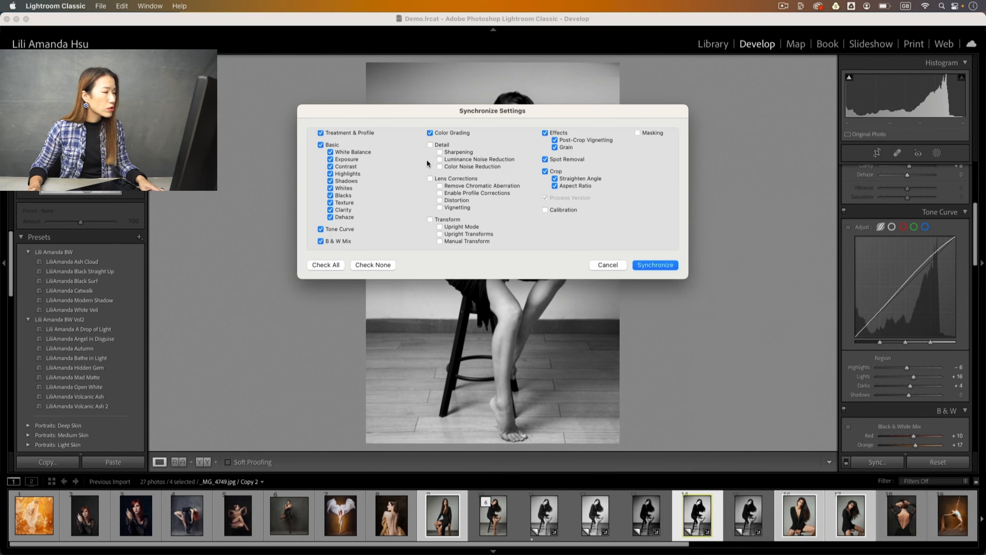
pyautogui.click(430, 145)
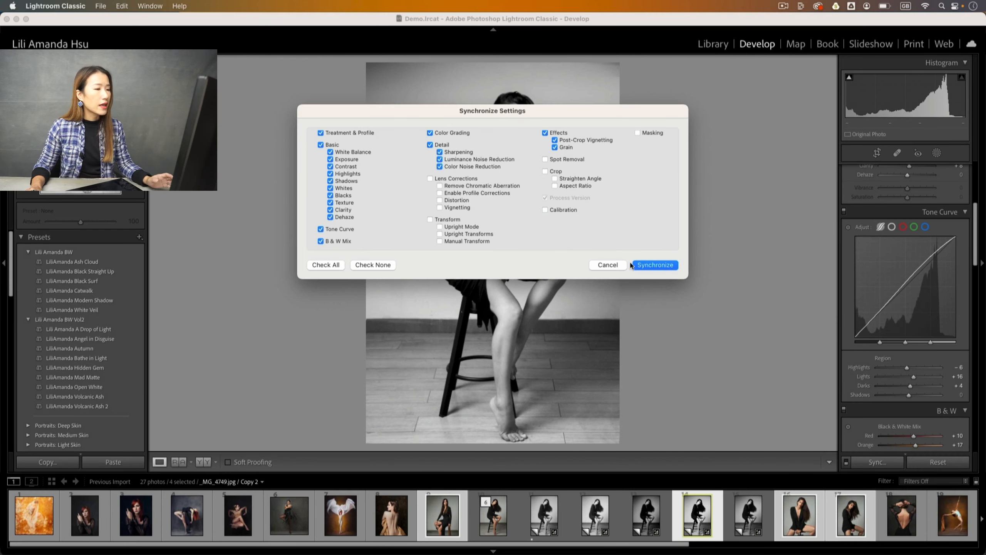
pyautogui.click(645, 265)
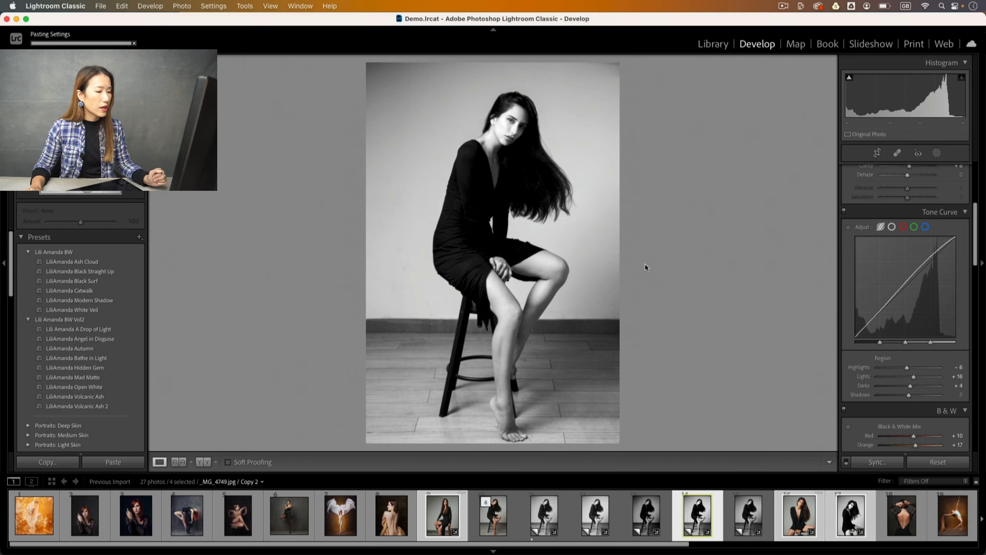
# Review synced portraits 9, 17 and 16, and lower the frontal portrait's exposure to +0.40.
pyautogui.click(442, 523)
pyautogui.click(860, 522)
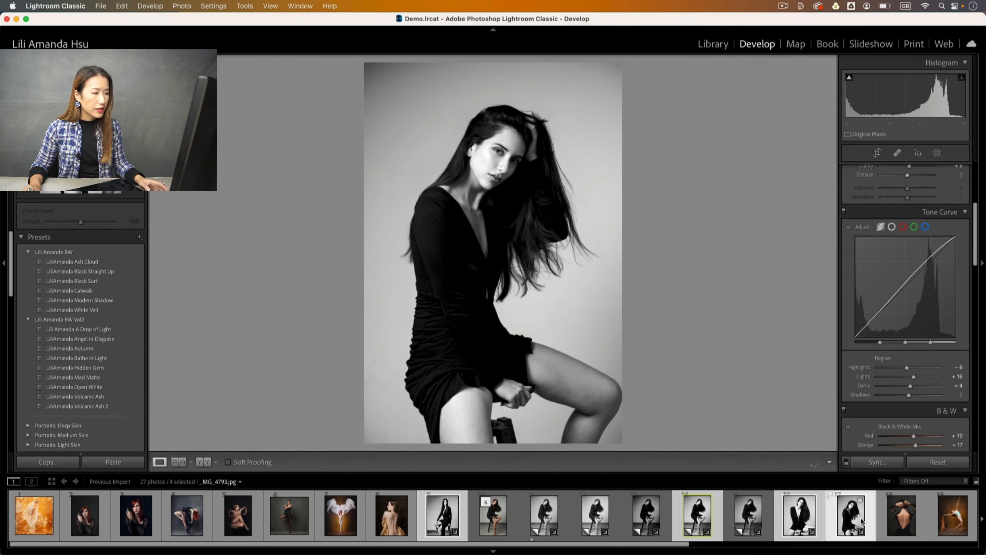
pyautogui.click(800, 516)
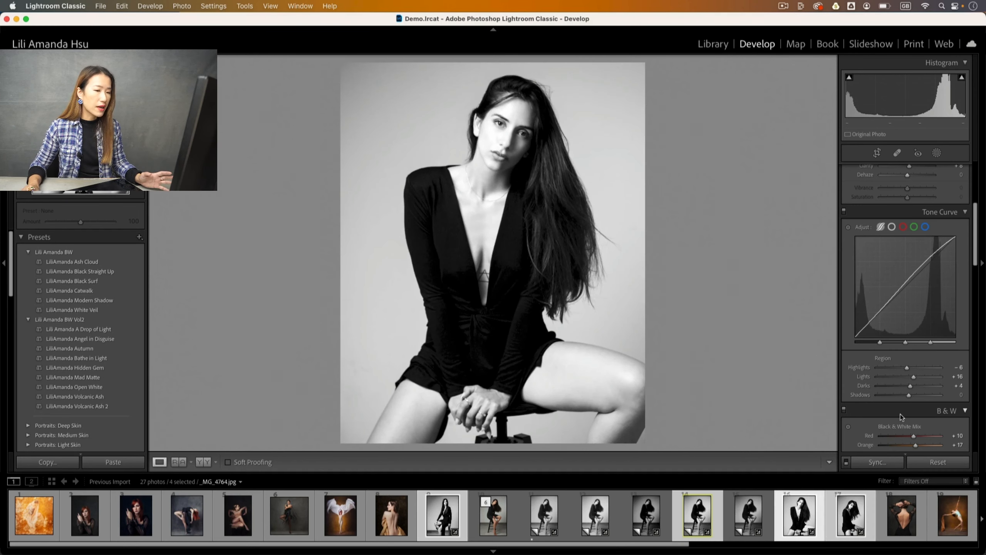
pyautogui.scroll(3, 871, 248)
pyautogui.scroll(3, 872, 248)
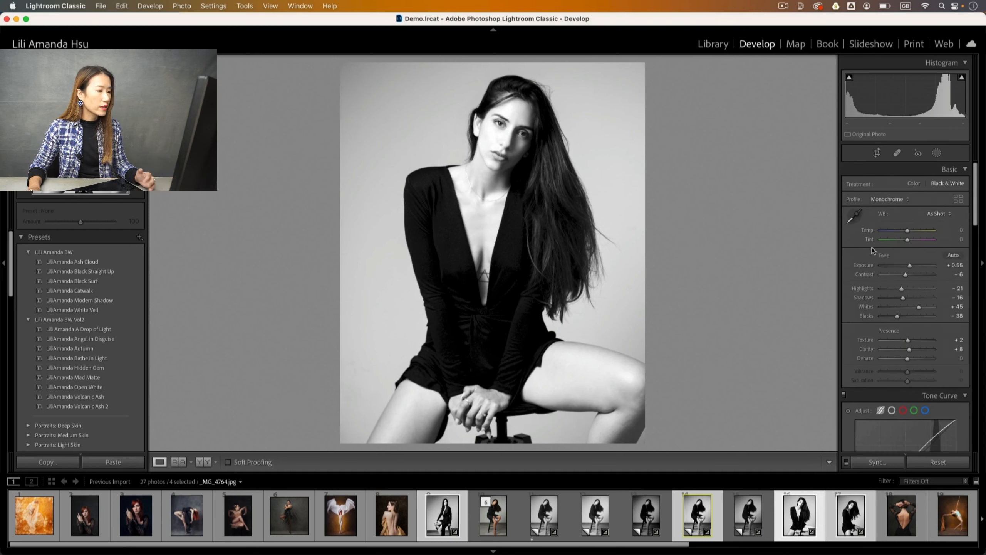
pyautogui.moveTo(910, 265); pyautogui.dragTo(908, 266)
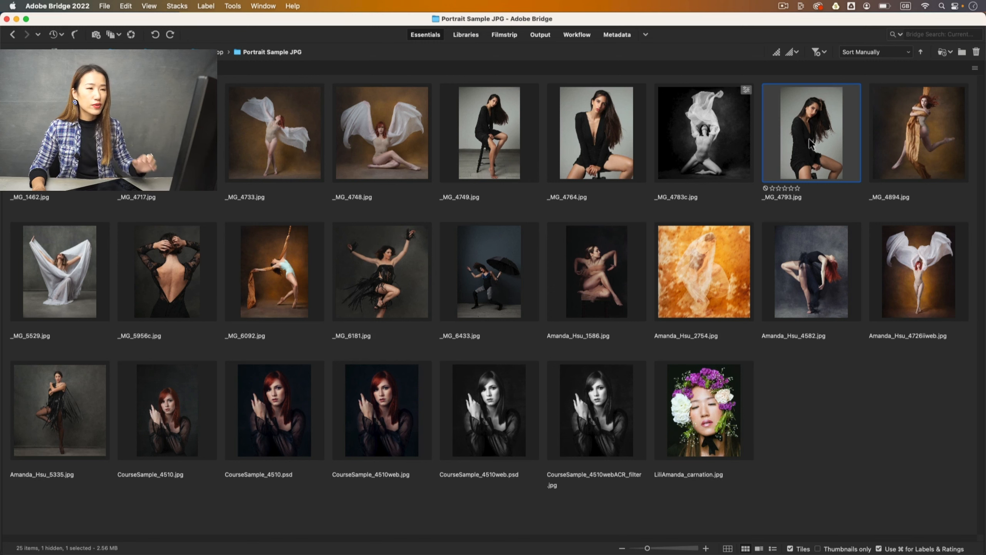
# Open _MG_4793.jpg in Camera Raw from its thumbnail's context menu.
pyautogui.rightClick(814, 143)
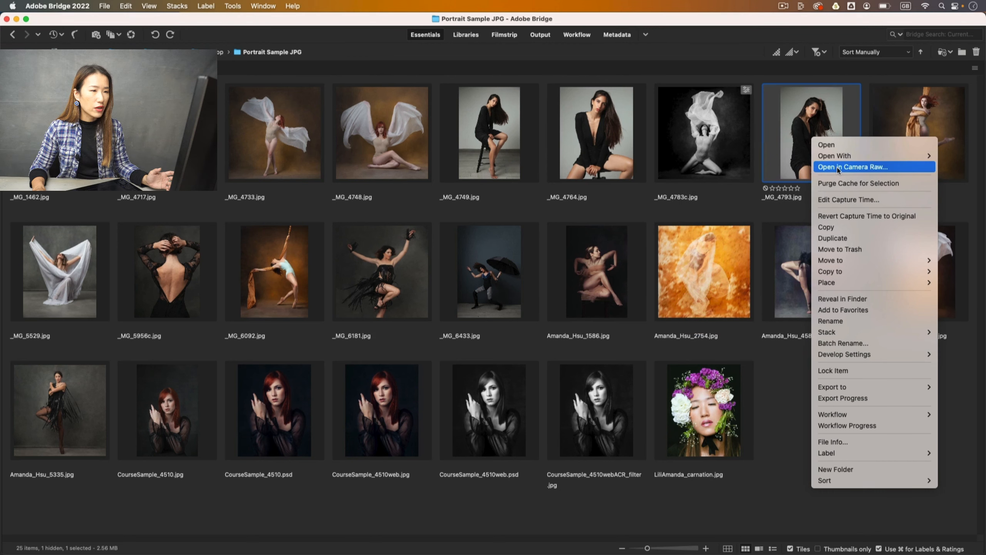
pyautogui.click(849, 167)
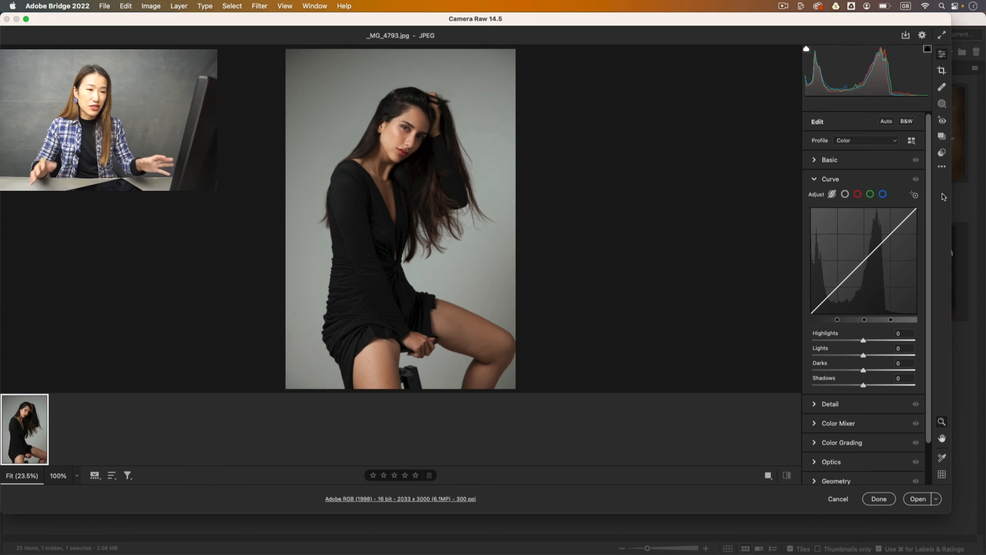
# Apply the LiliAmanda Black Straight Up preset to _MG_4793 from the Presets panel.
pyautogui.click(943, 153)
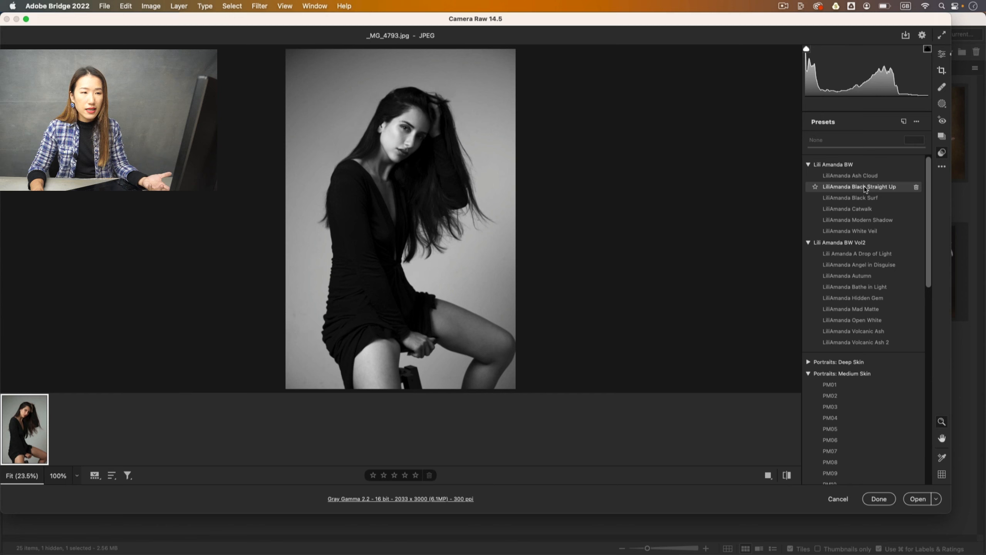
pyautogui.click(864, 186)
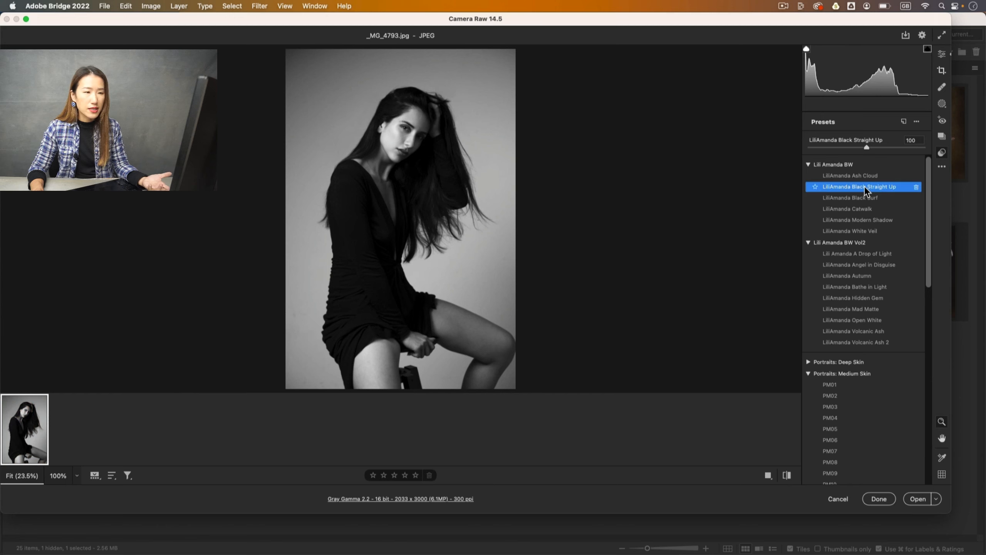
pyautogui.click(943, 138)
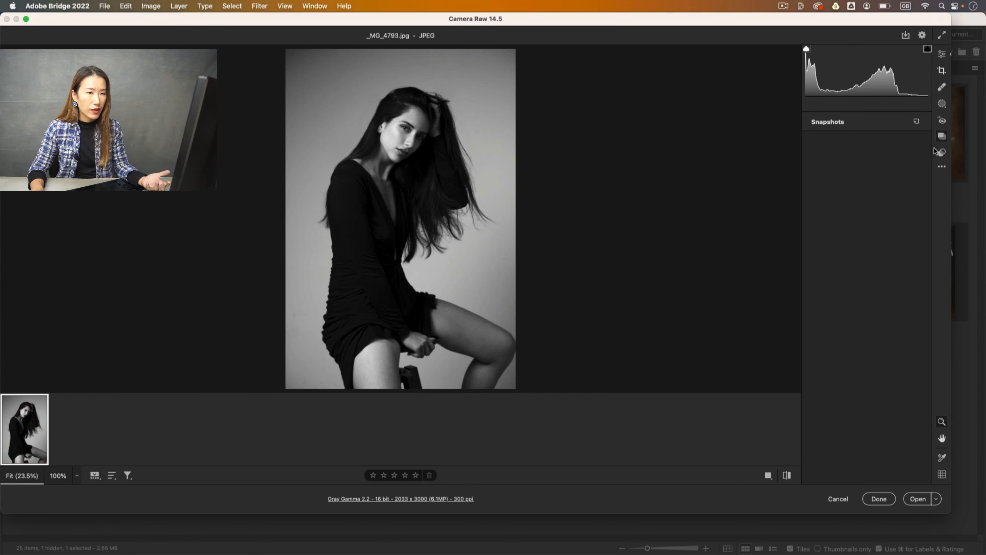
# Save the current Black Straight Up look as a snapshot named 'black stright up'.
pyautogui.click(942, 137)
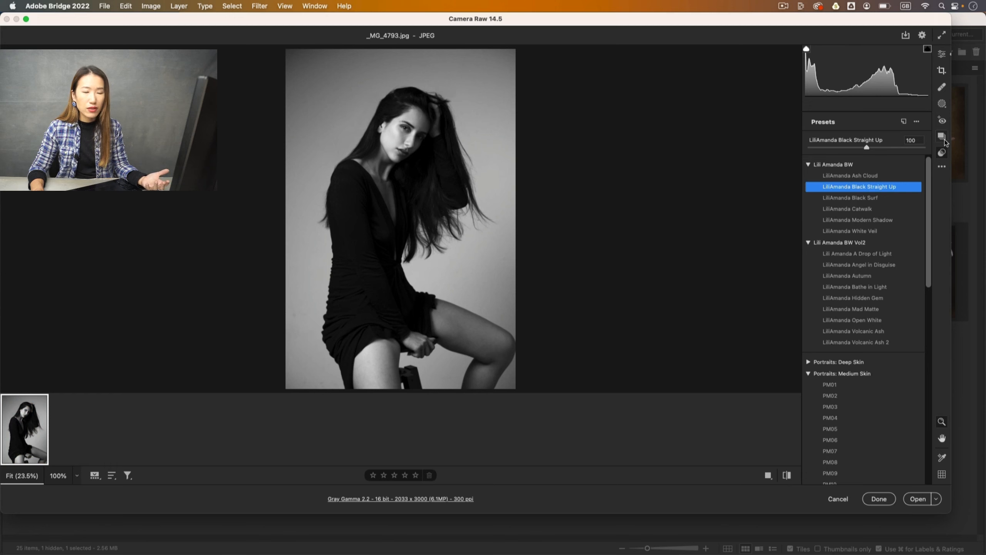
pyautogui.click(943, 139)
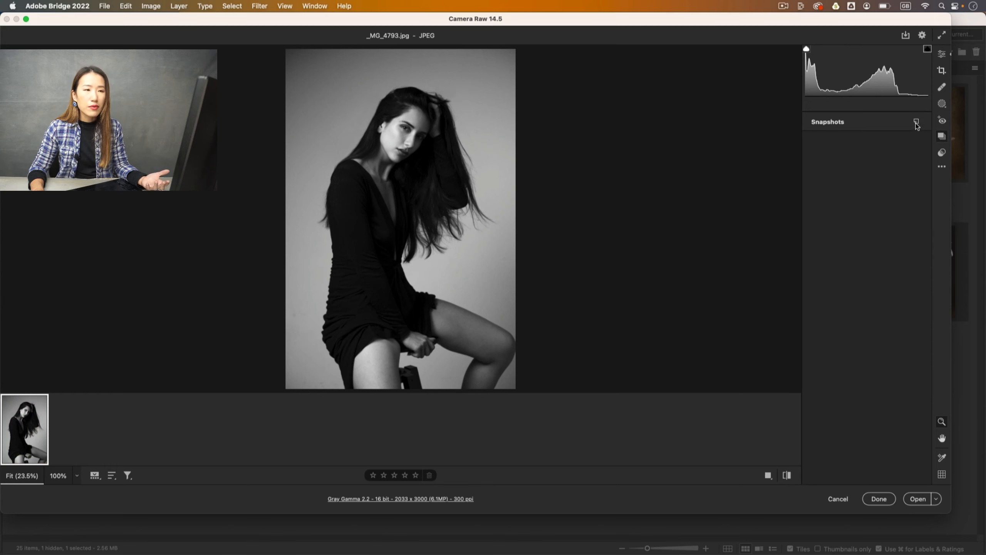
pyautogui.click(916, 122)
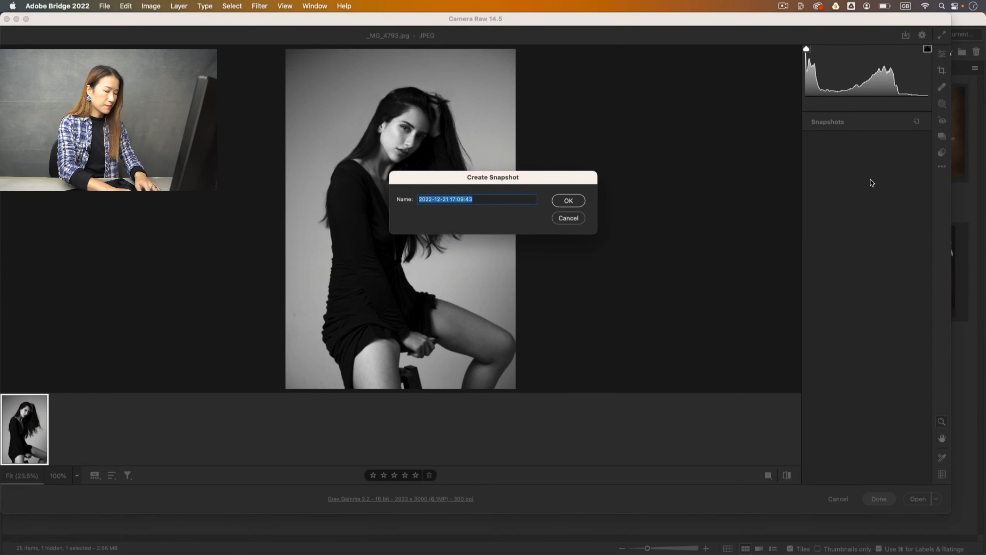
pyautogui.write('ba')
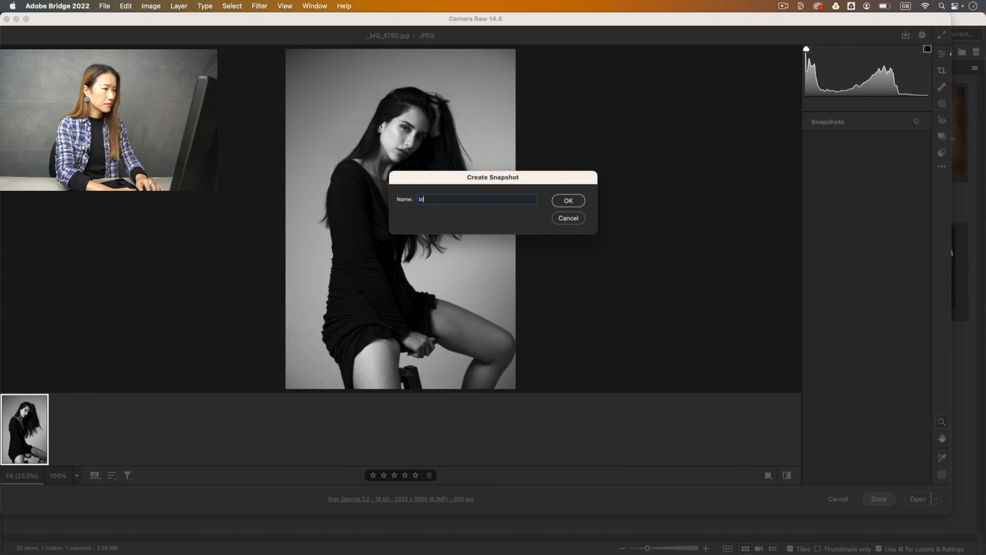
pyautogui.press('Return')
# Apply the LiliAmanda Catwalk preset and save it as a snapshot named 'catwalk'.
pyautogui.click(944, 153)
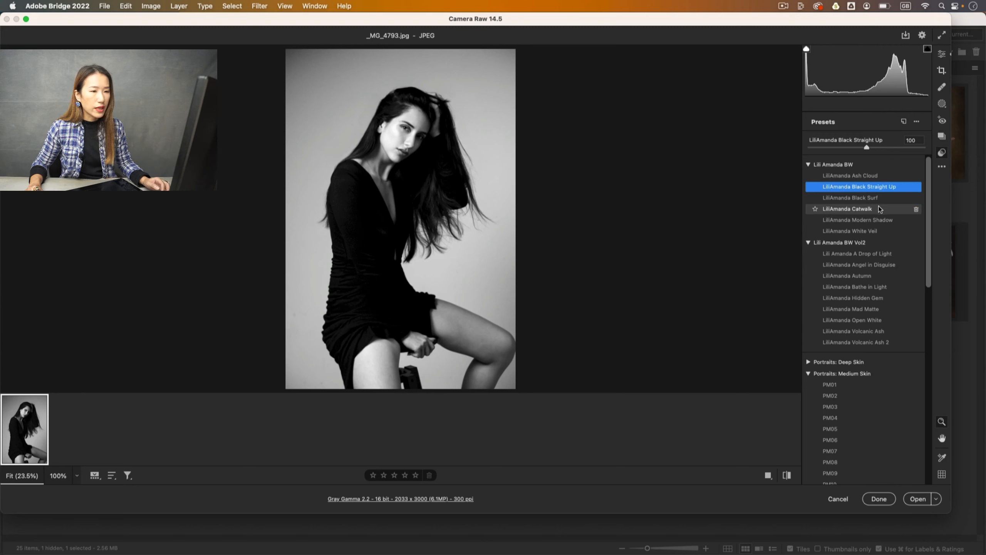
pyautogui.click(879, 208)
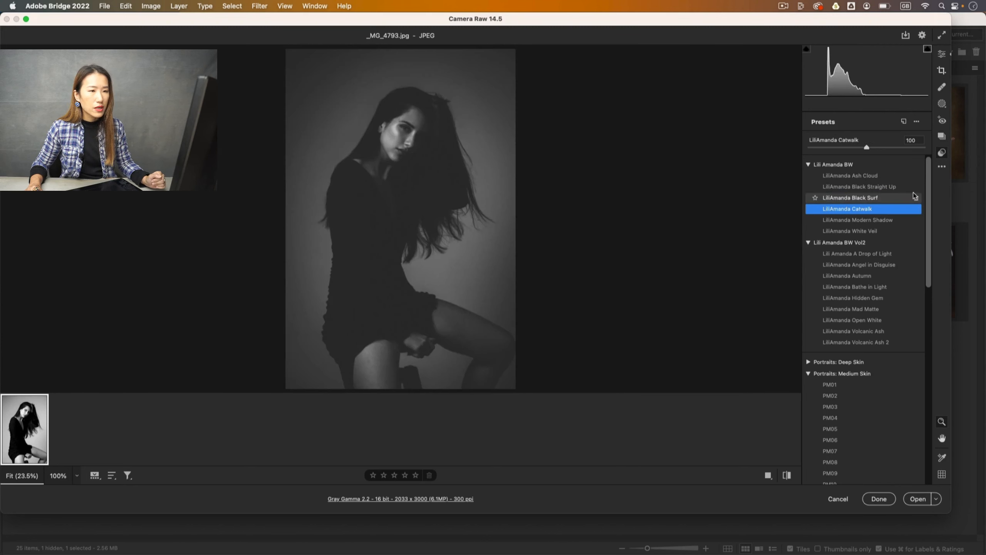
pyautogui.click(942, 136)
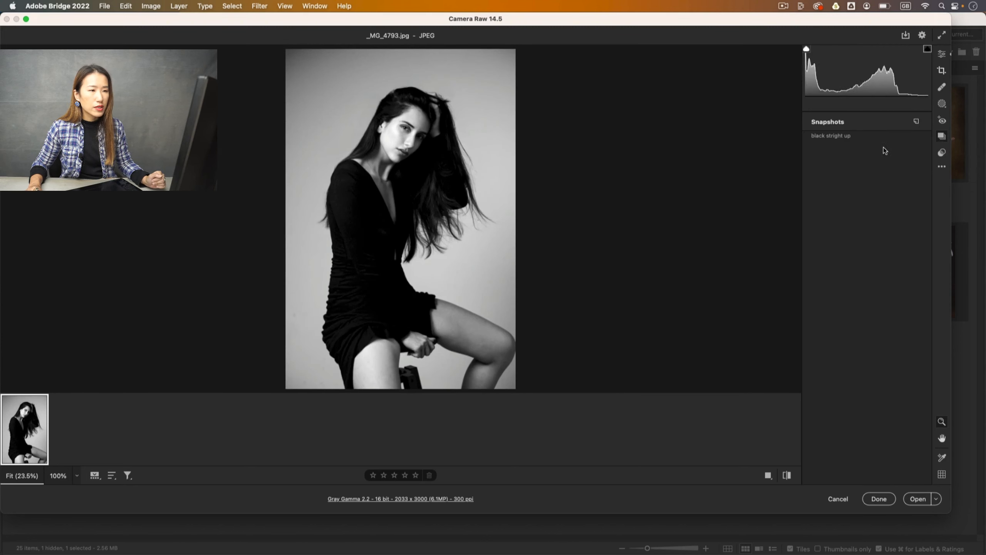
pyautogui.click(917, 123)
pyautogui.write('catwalk')
pyautogui.press('Return')
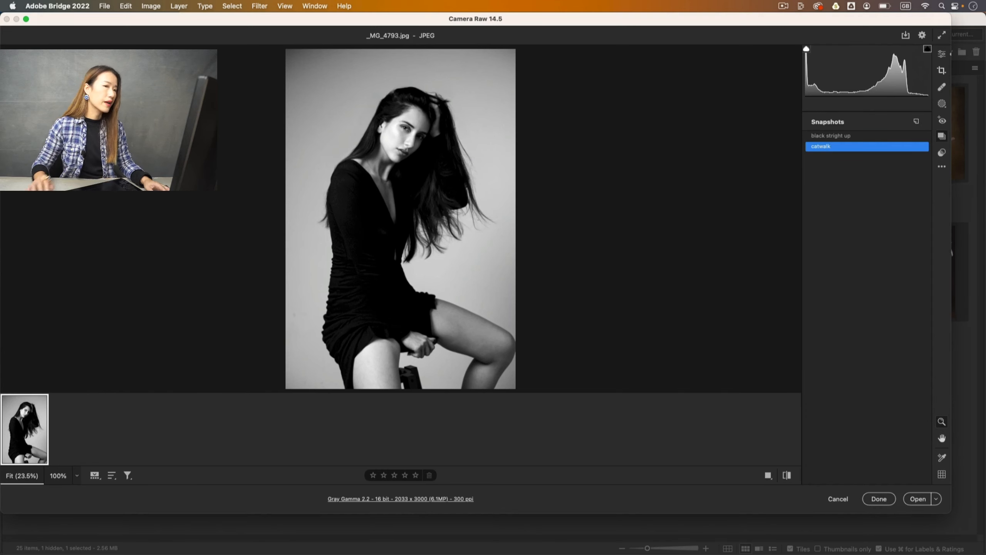
pyautogui.click(941, 152)
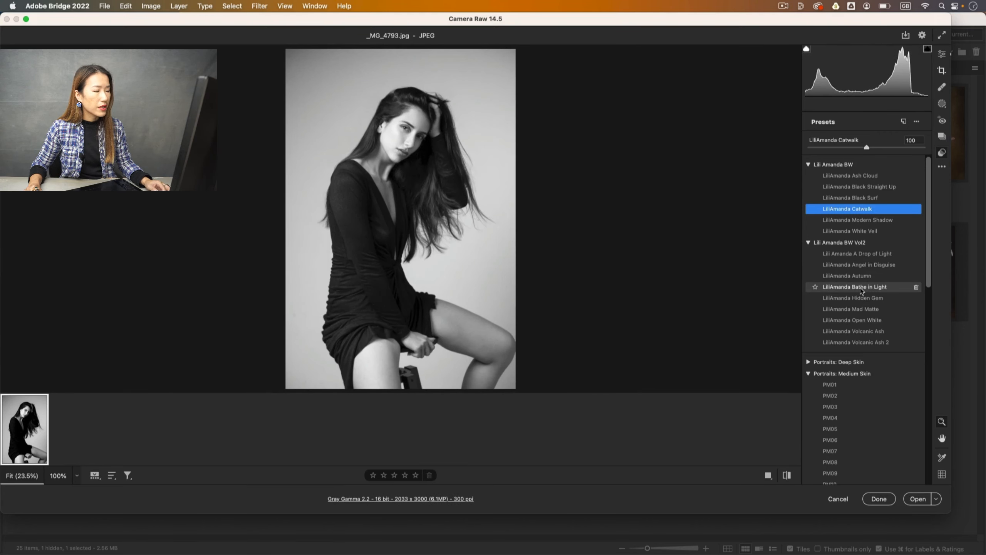
# Save the LiliAmanda Bathe in Light preset as snapshot 'bathe in light', then revert to 'catwalk'.
pyautogui.click(860, 287)
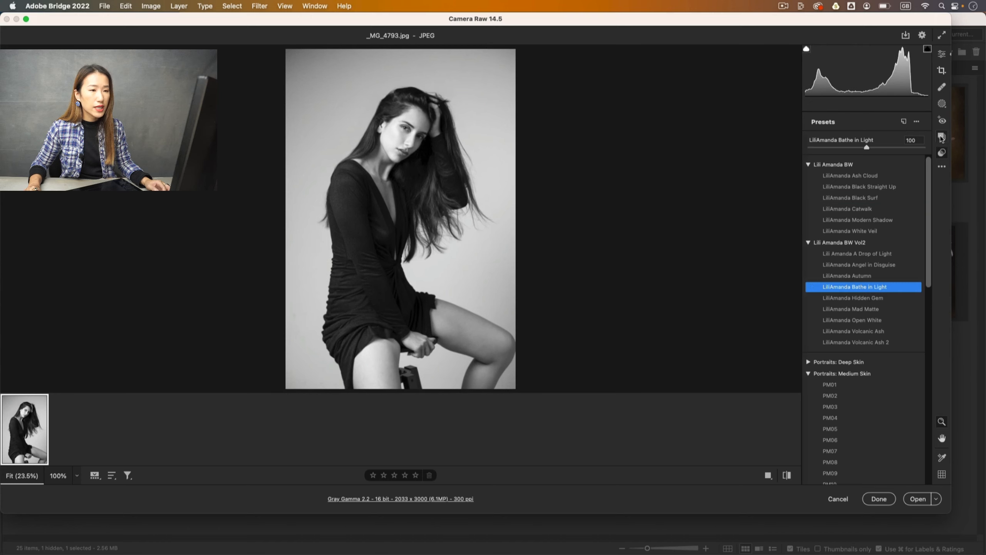
pyautogui.click(941, 136)
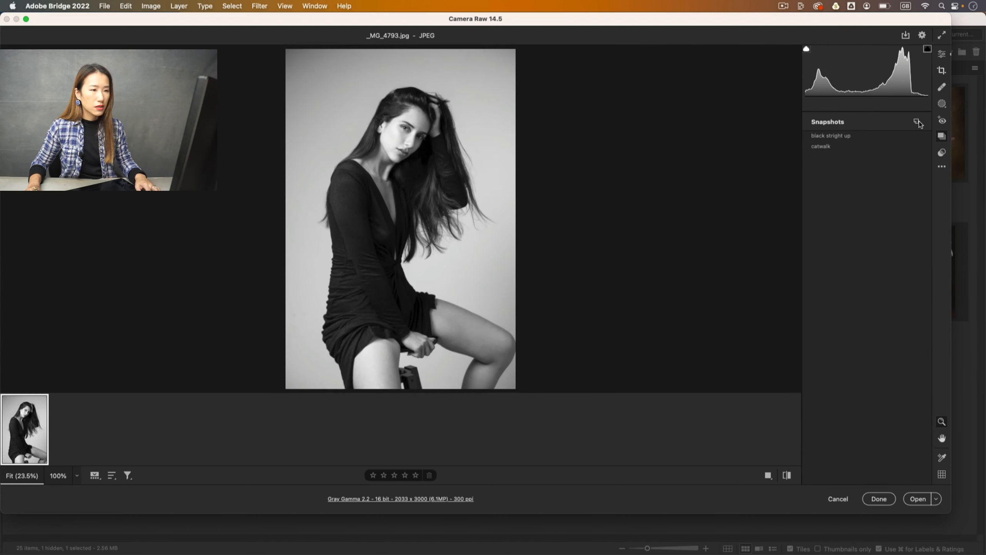
pyautogui.click(916, 121)
pyautogui.write('bathe in light')
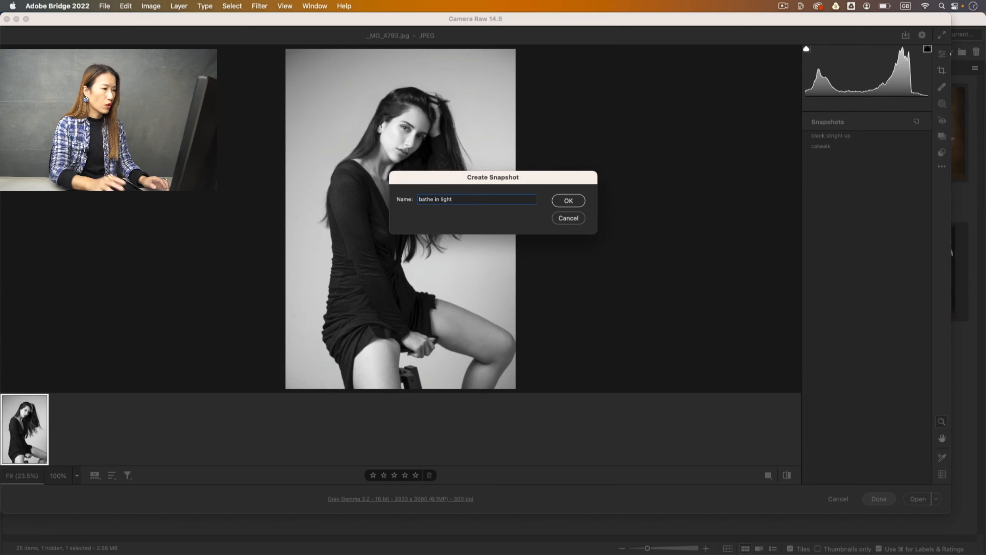
pyautogui.press('Return')
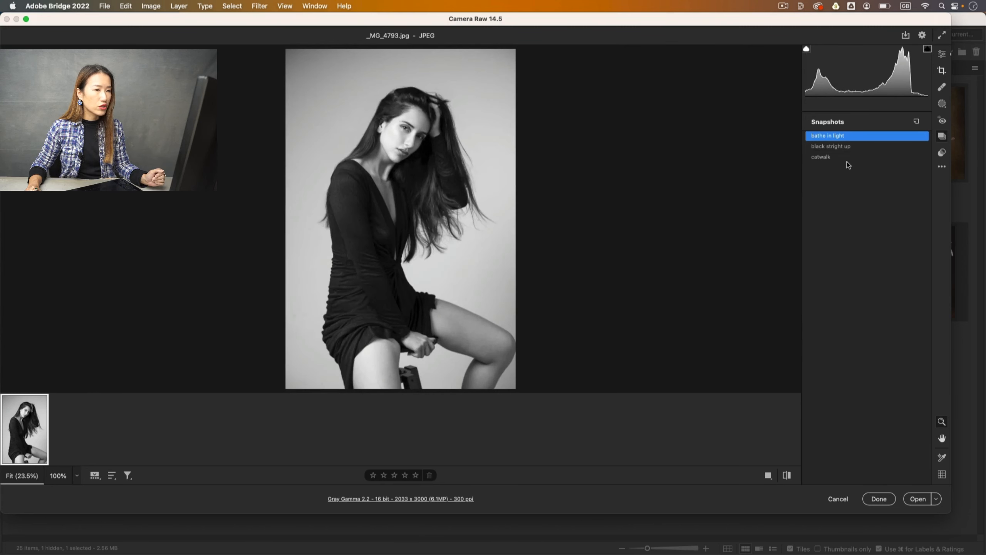
pyautogui.click(848, 159)
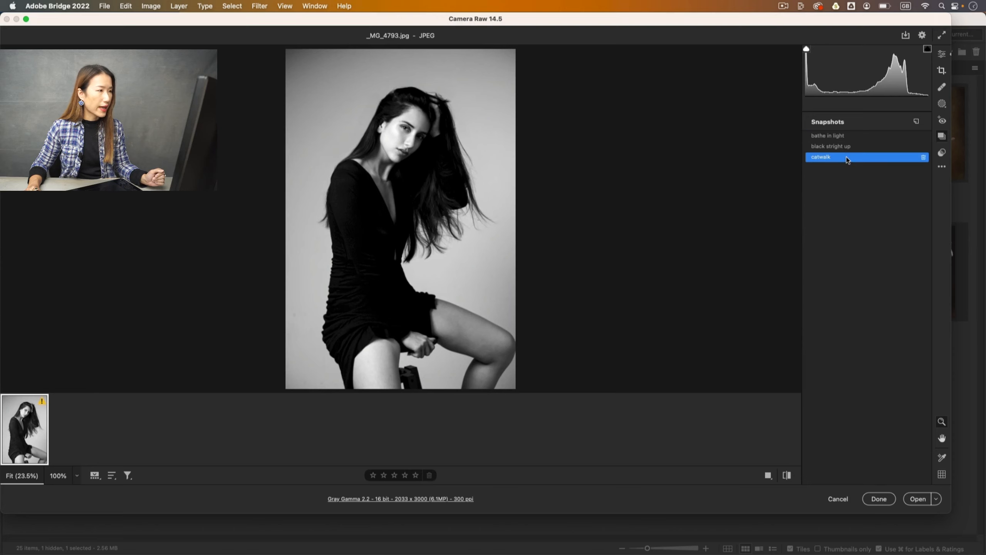
# Keep the edits, then open _MG_4793, _MG_4764, _MG_4749 and _MG_4717 together in Camera Raw.
pyautogui.click(879, 500)
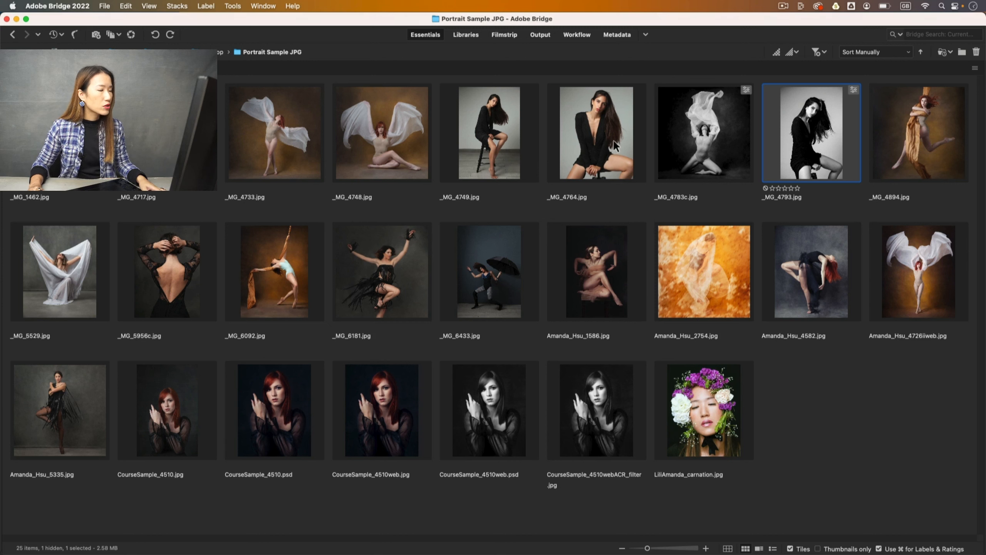
pyautogui.keyDown('super'); pyautogui.click(608, 150); pyautogui.keyUp('super')
pyautogui.keyDown('super'); pyautogui.click(522, 159); pyautogui.keyUp('super')
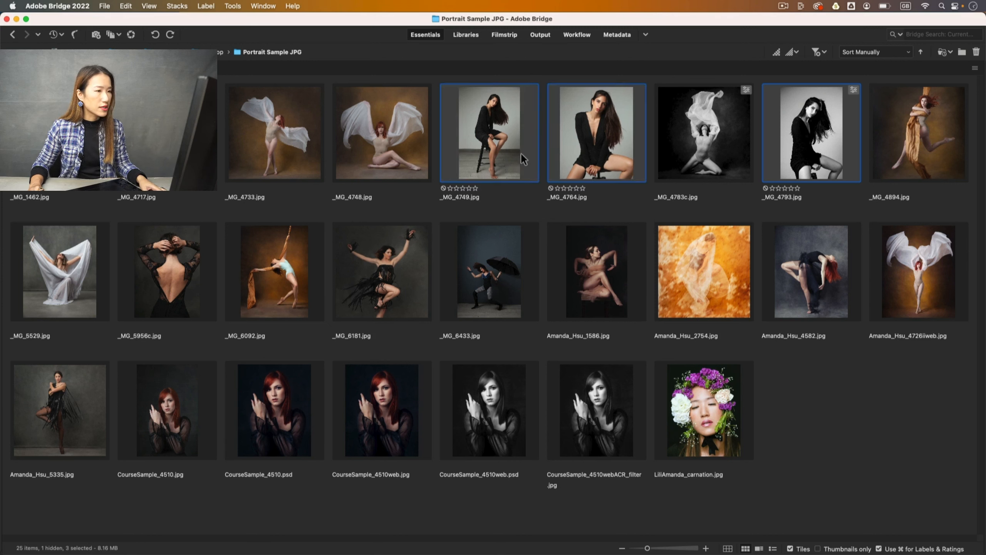
pyautogui.keyDown('super'); pyautogui.click(183, 134); pyautogui.keyUp('super')
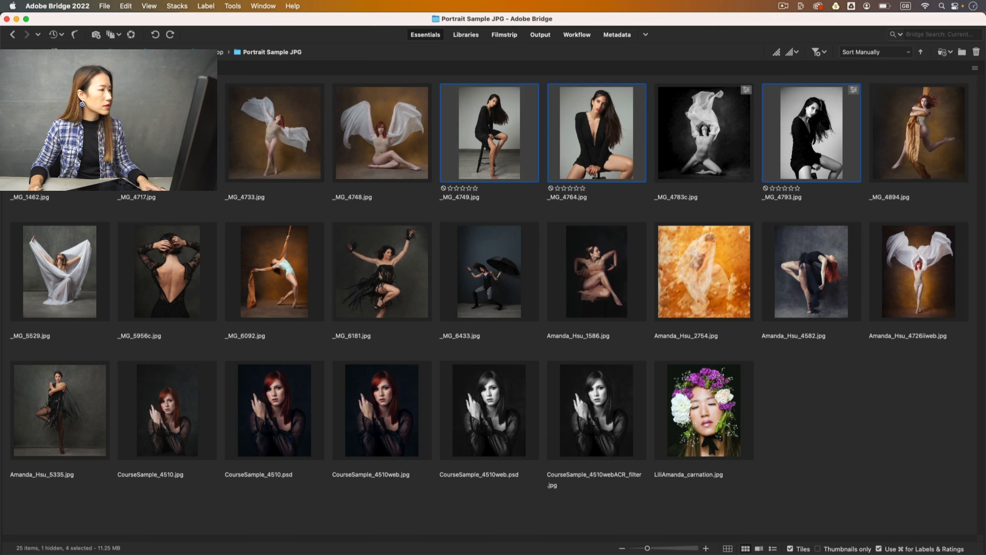
pyautogui.rightClick(794, 128)
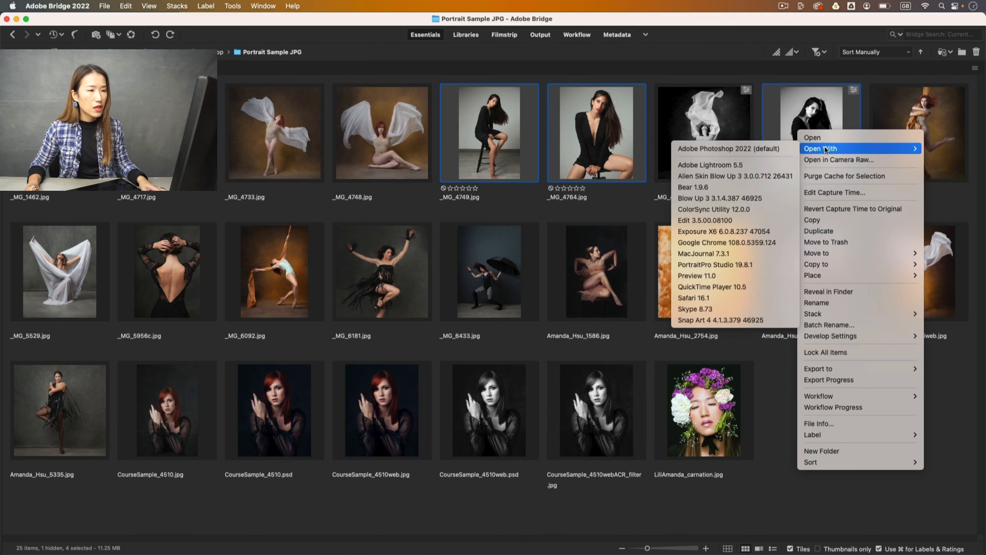
pyautogui.click(822, 160)
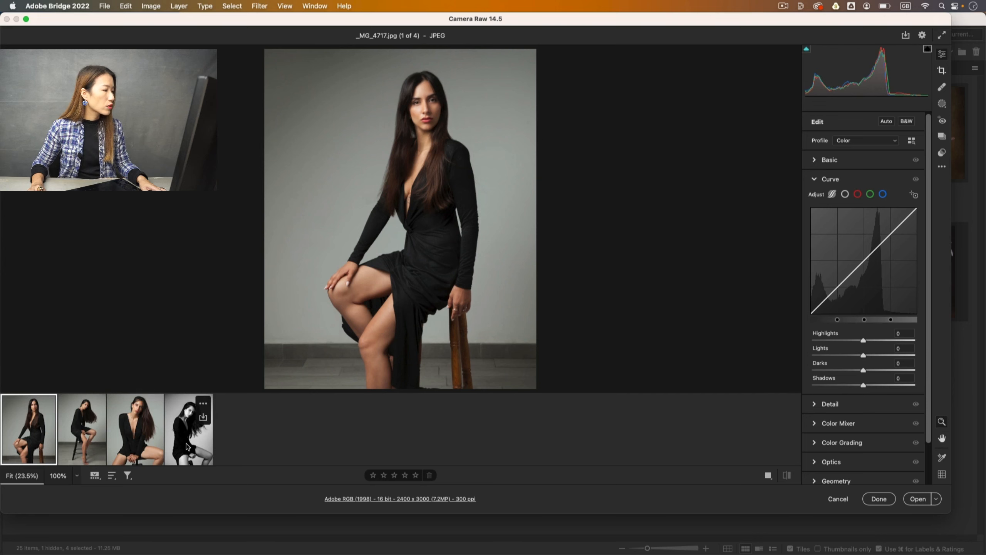
# Select all four portraits with the black-and-white _MG_4793 as the source photo.
pyautogui.click(187, 443)
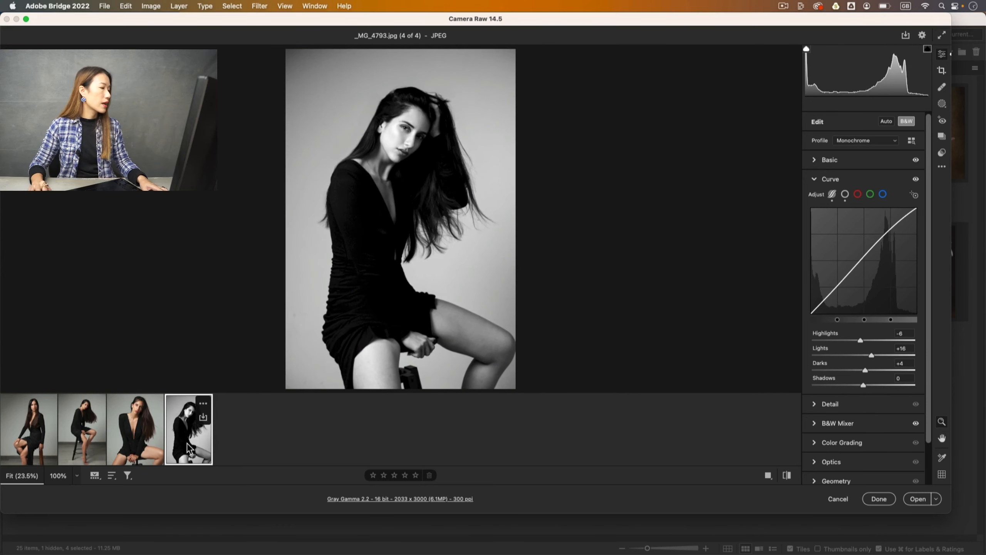
pyautogui.keyDown('shift'); pyautogui.click(138, 437); pyautogui.keyUp('shift')
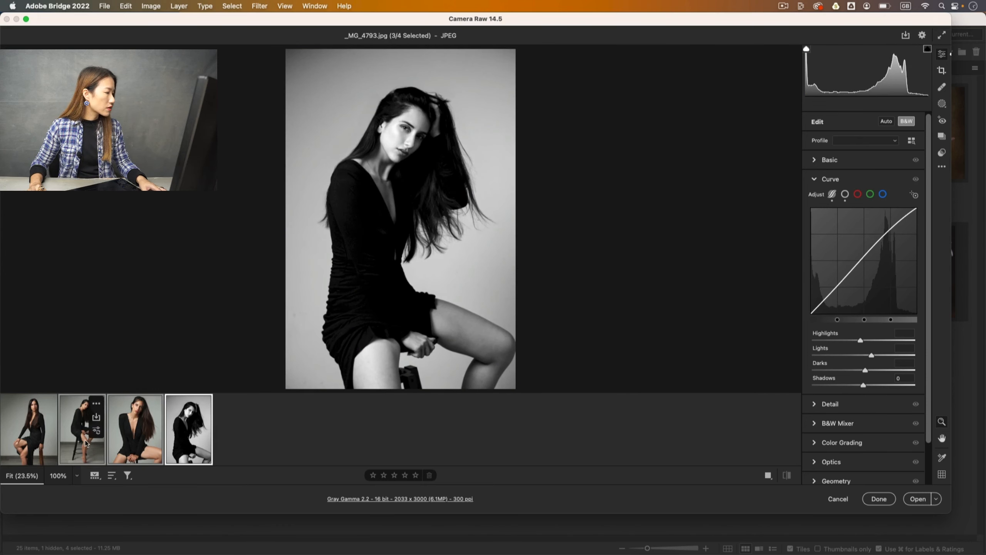
pyautogui.keyDown('shift'); pyautogui.click(36, 446); pyautogui.keyUp('shift')
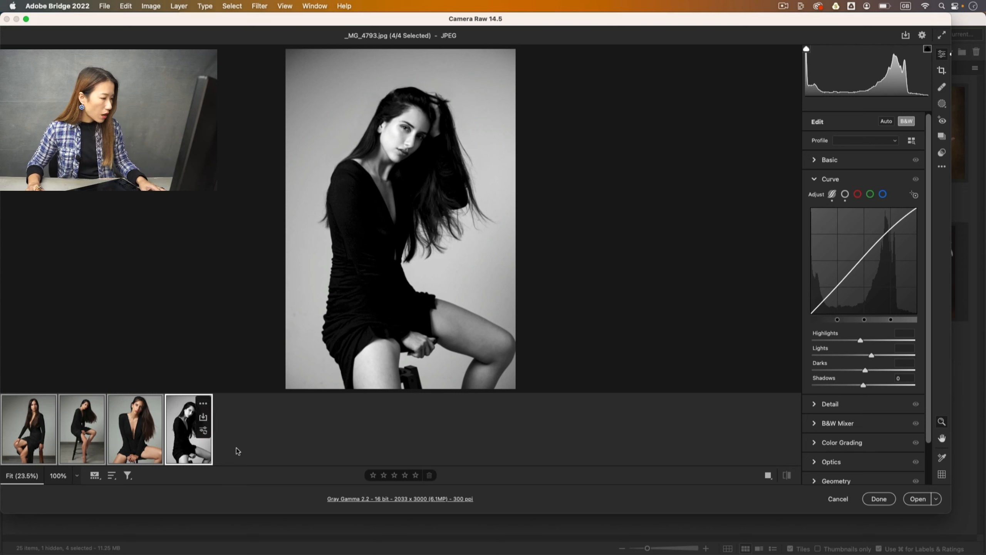
# Set up Sync Settings excluding Optics, Calibration and Process Version.
pyautogui.rightClick(125, 432)
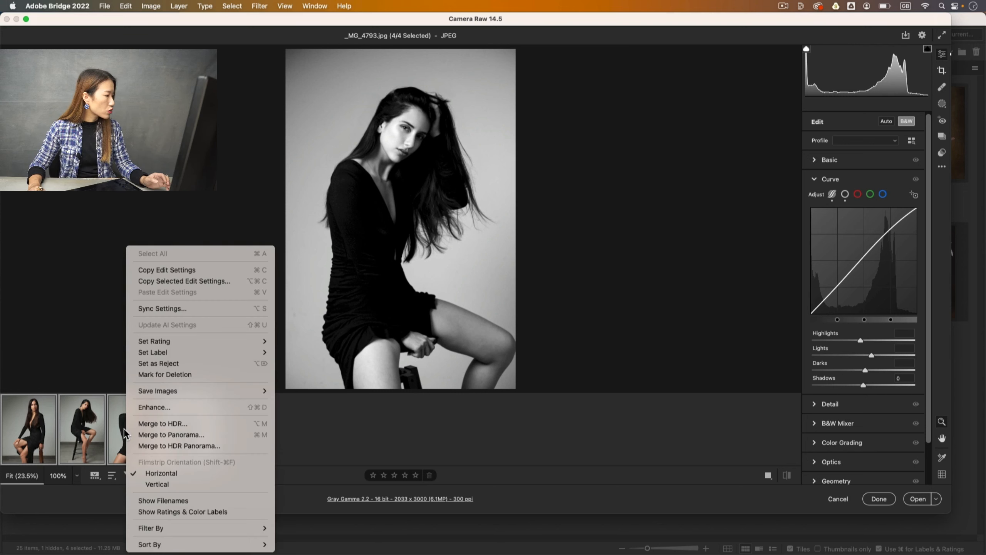
pyautogui.click(183, 310)
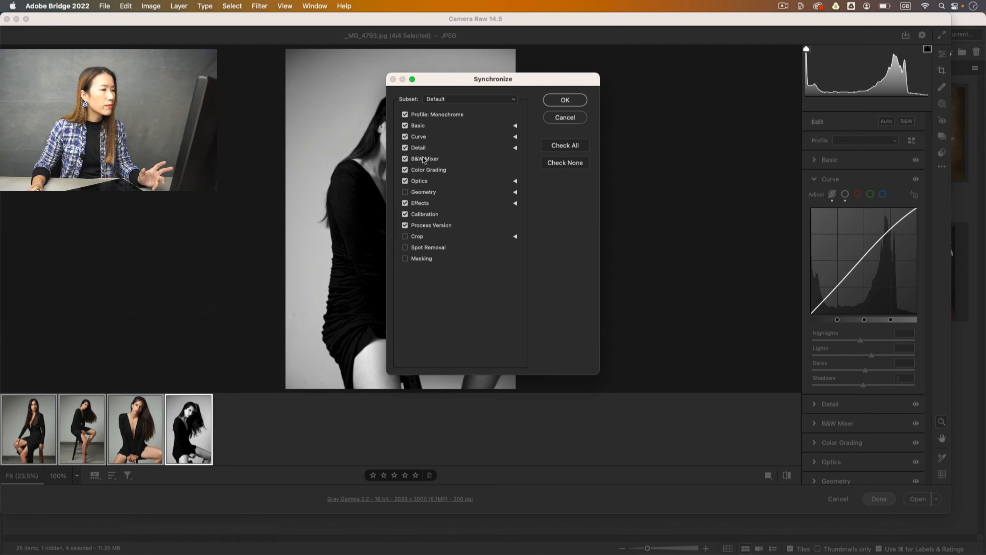
pyautogui.click(405, 181)
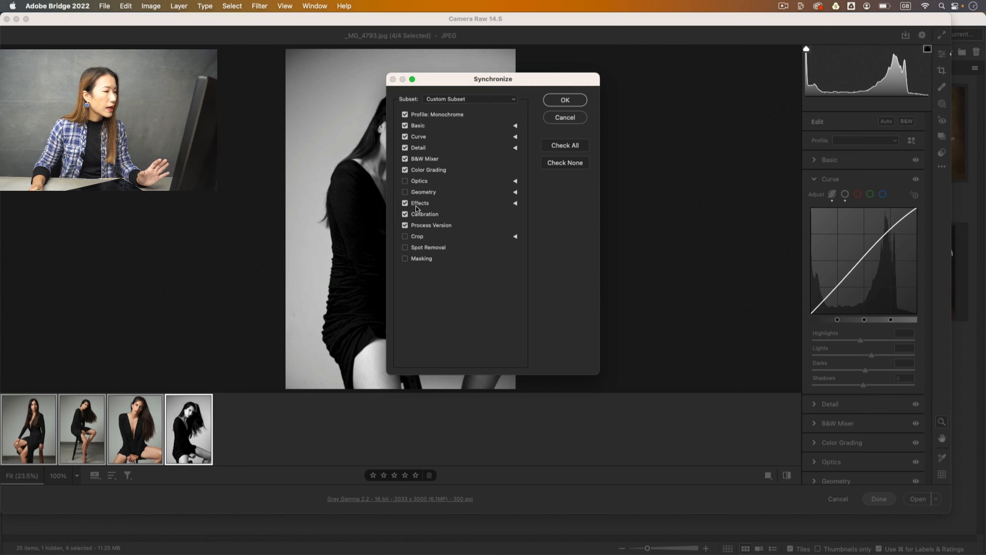
pyautogui.click(413, 217)
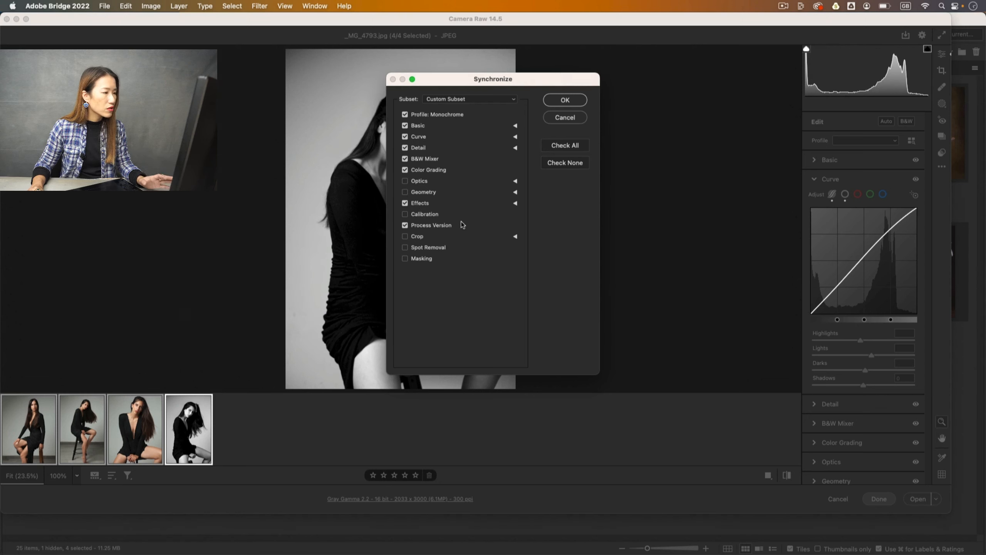
pyautogui.click(405, 227)
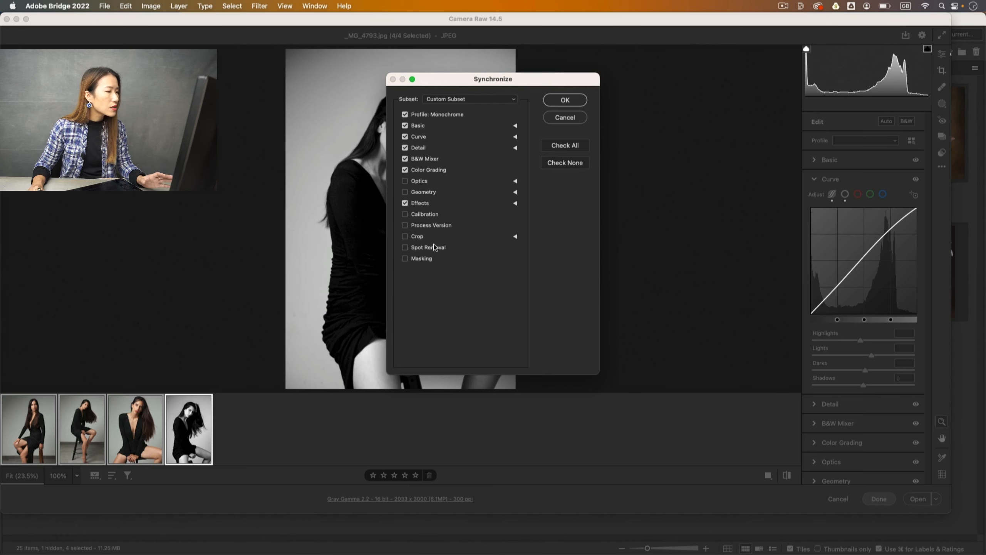
# Sync the black-and-white settings to all four portraits and lower _MG_4764's exposure to +0.30.
pyautogui.click(563, 100)
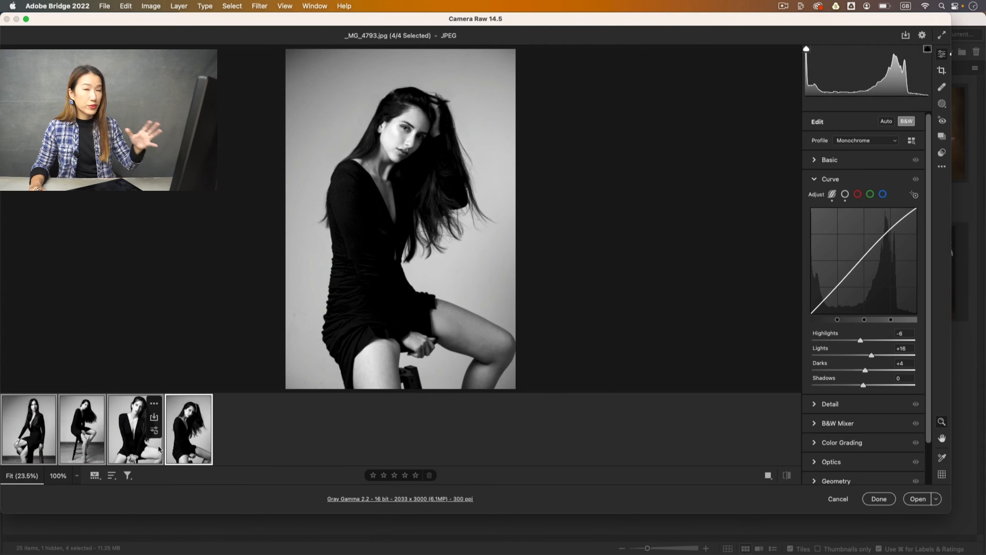
pyautogui.click(139, 451)
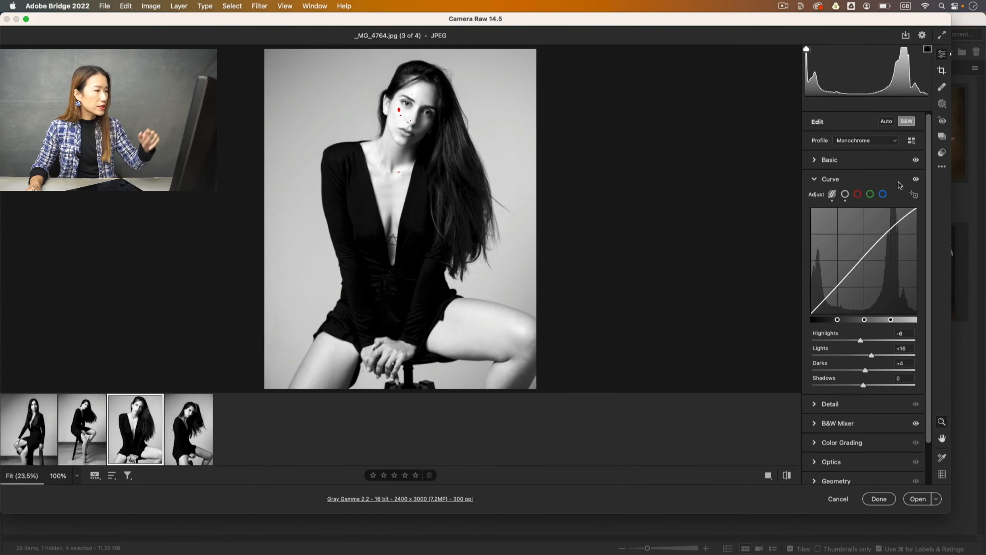
pyautogui.click(820, 160)
pyautogui.moveTo(868, 240); pyautogui.dragTo(866, 240)
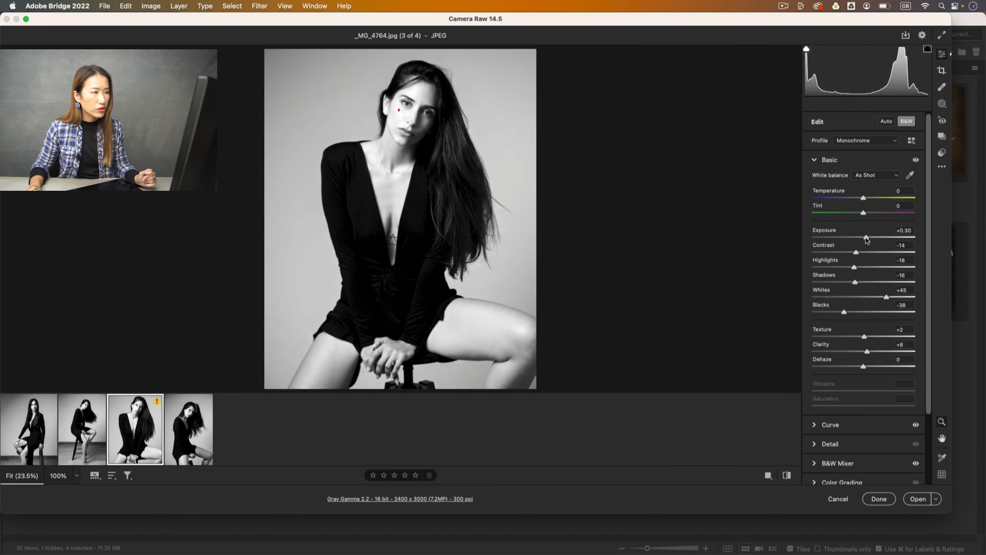